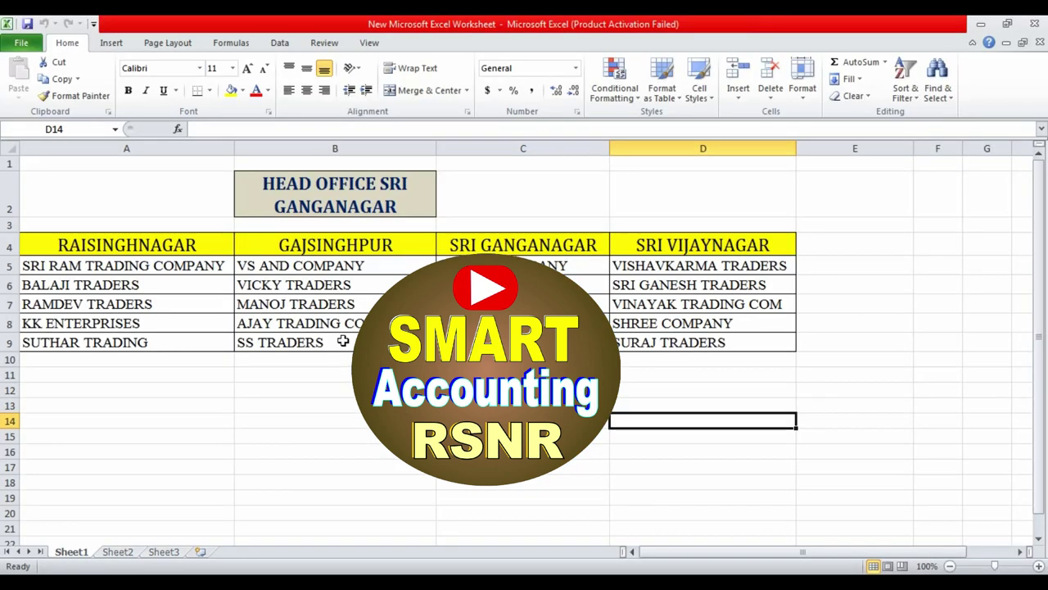
- Review the worksheet's Raisinghnagar, Gajsinghpur and Sri Ganganagar headings under the head office title
click(350, 405)
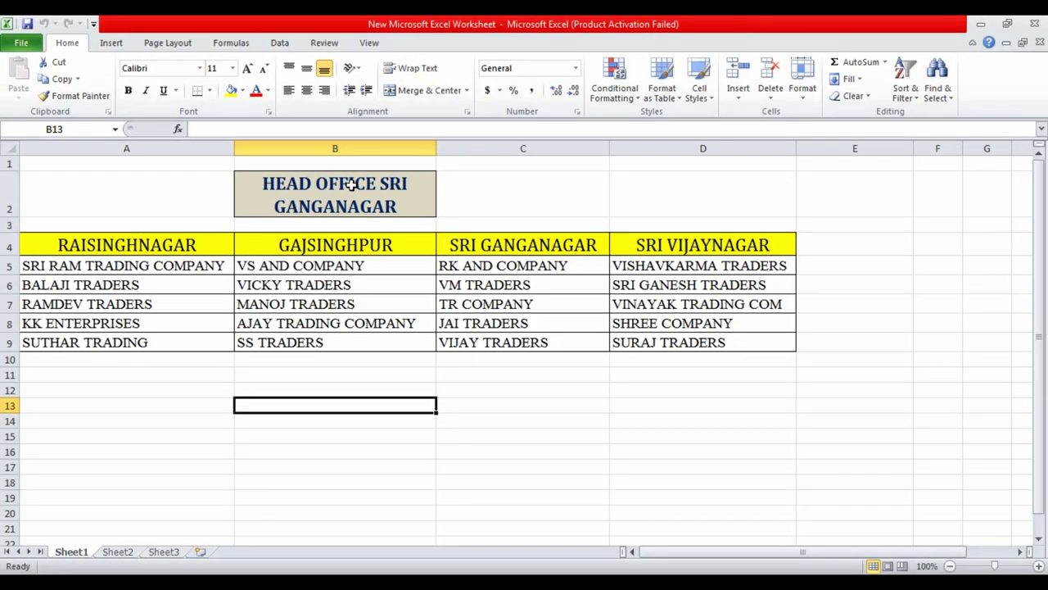
click(204, 239)
click(289, 239)
click(495, 244)
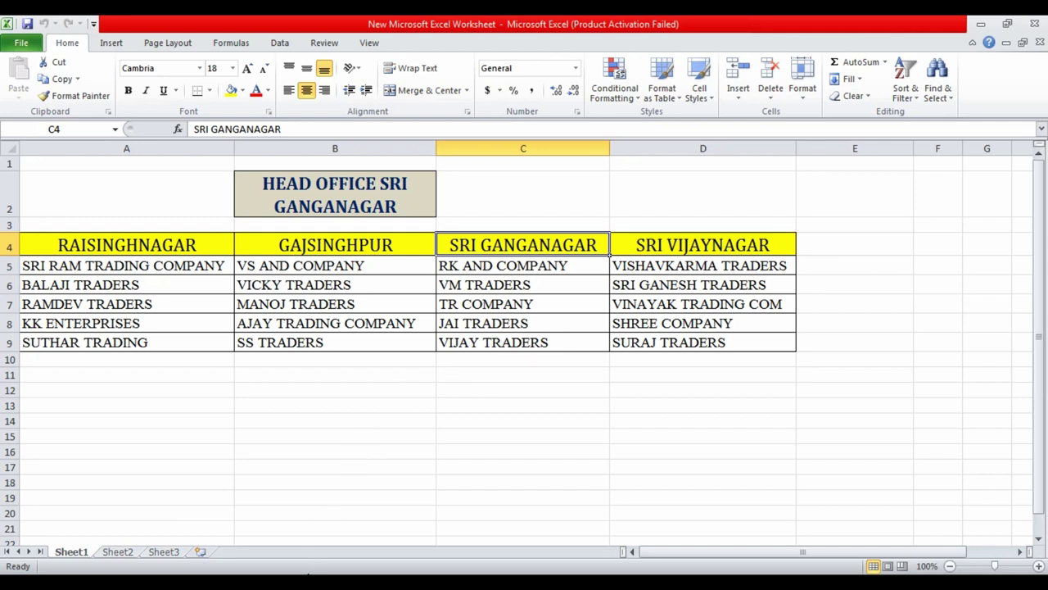
- Switch to TallyPrime, open the Day Book from the additional reports and bring up its date for changing
click(306, 583)
click(315, 530)
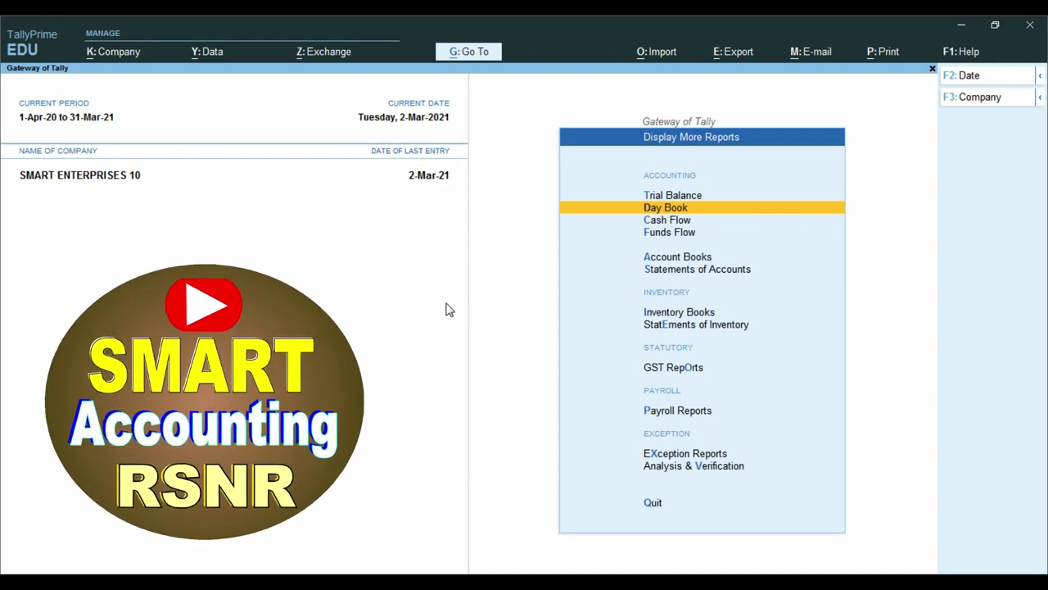
key(Escape)
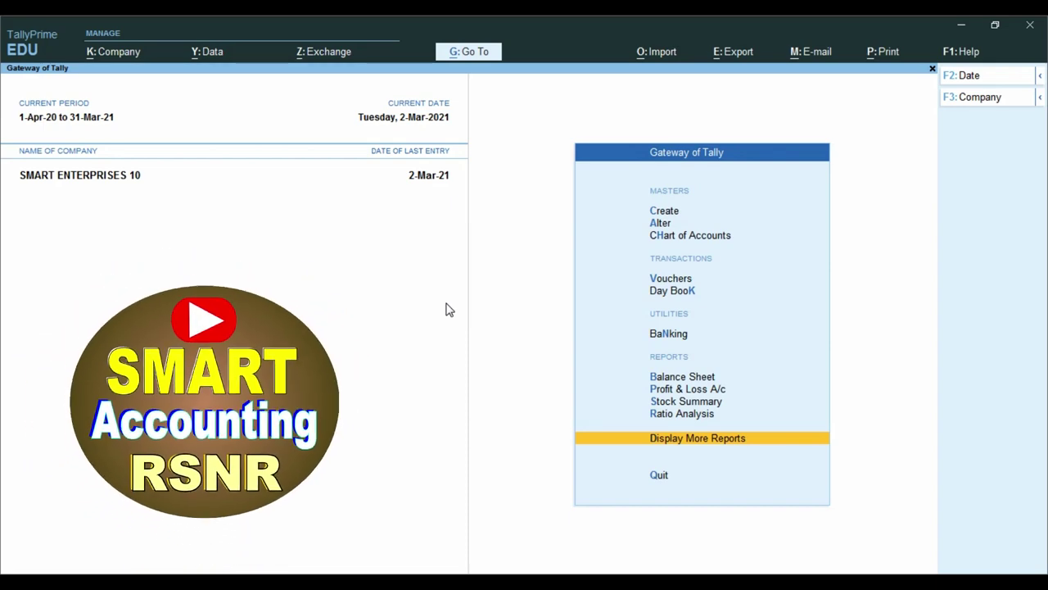
click(727, 439)
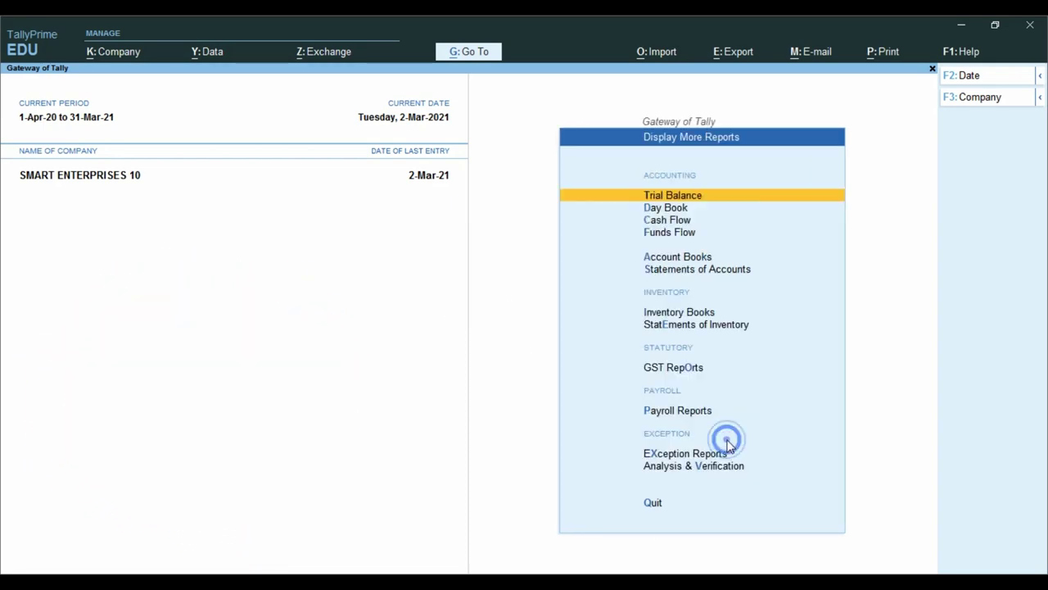
key(ctrl)
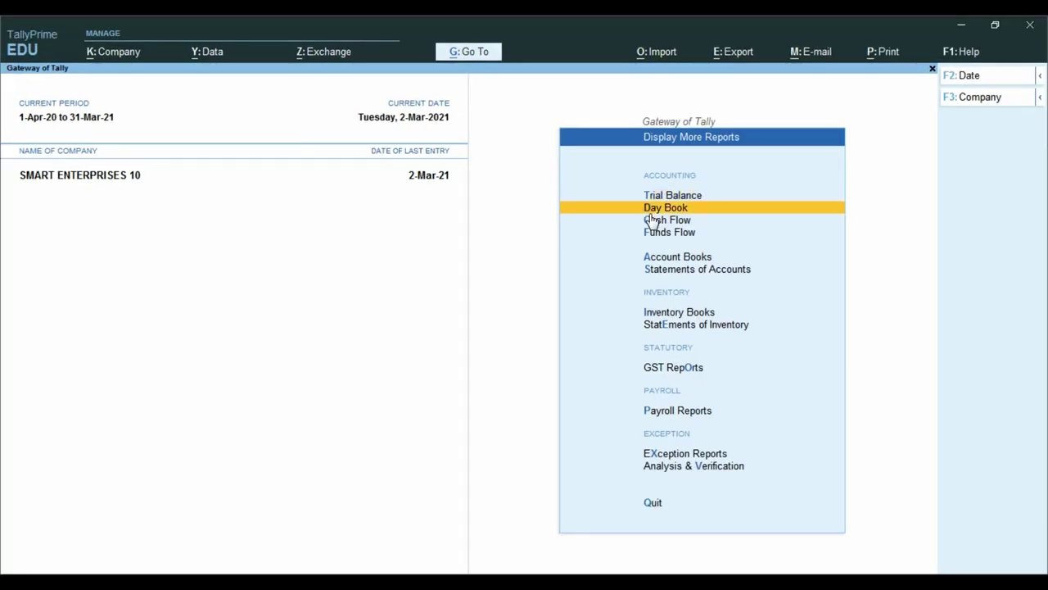
click(651, 213)
key(F2)
key(BackSpace)
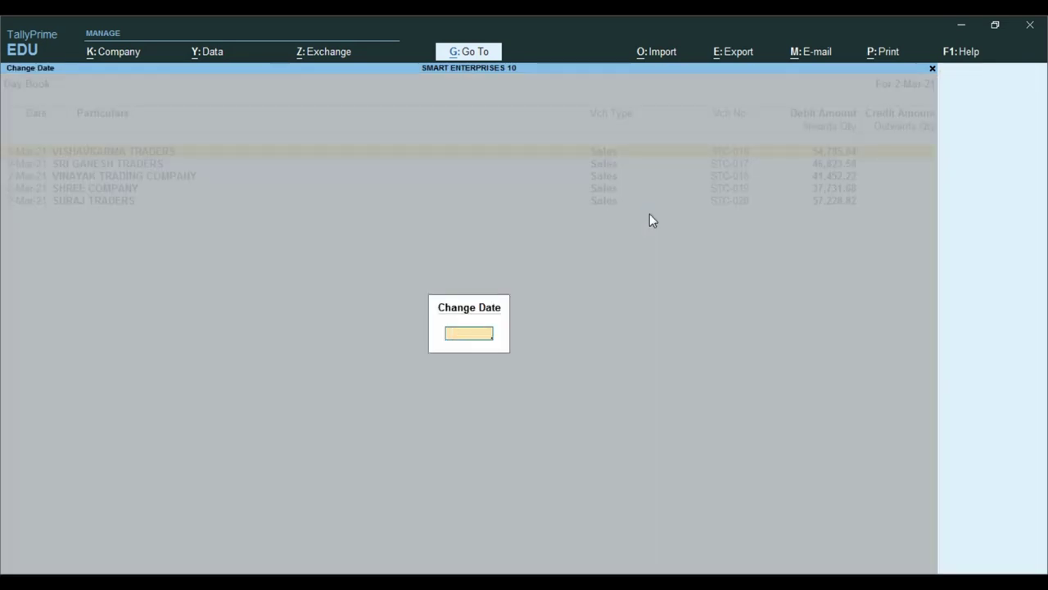
key(Return)
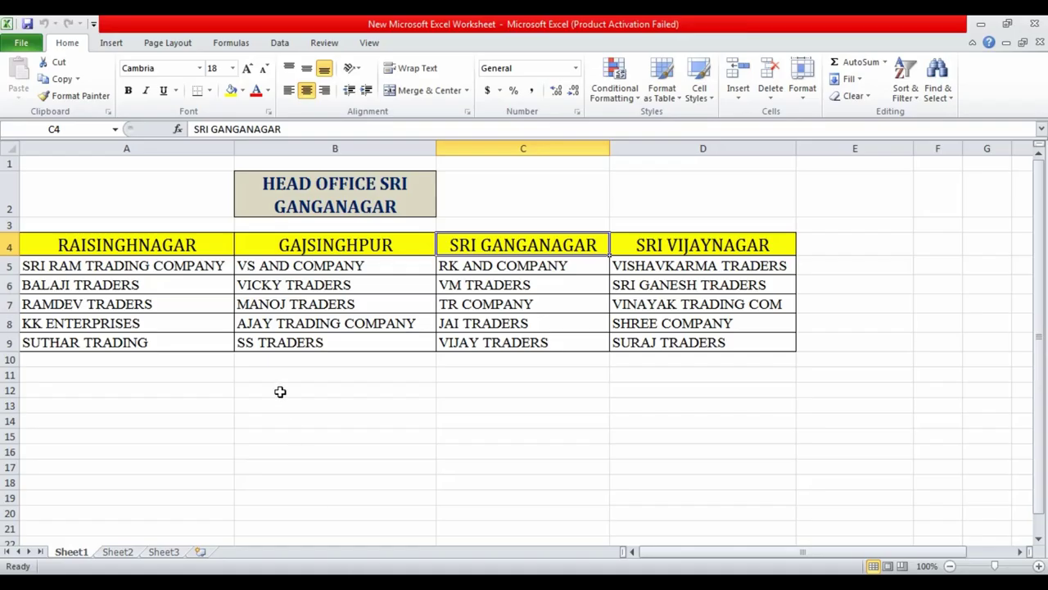
- Switch from the worksheet to TallyPrime and go back to the Gateway of Tally, declining to quit
click(206, 391)
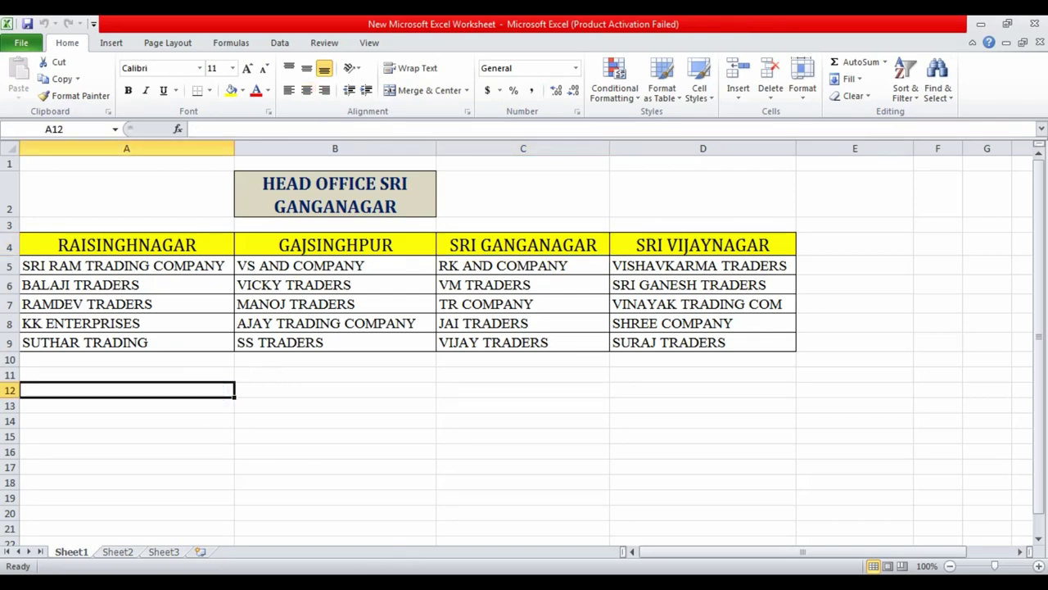
click(319, 561)
key(Escape)
key(Escape)
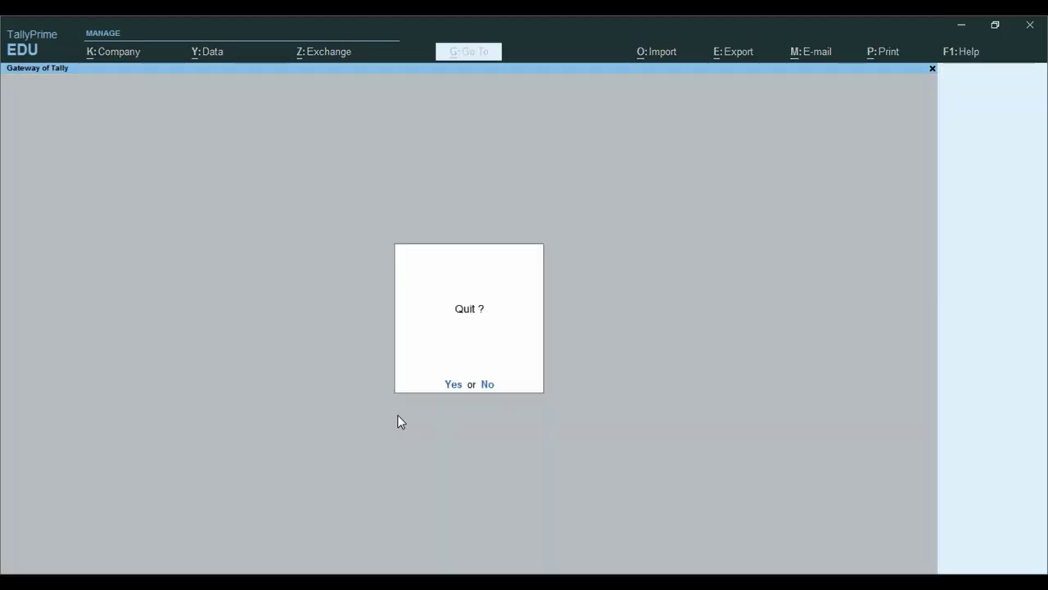
key(n)
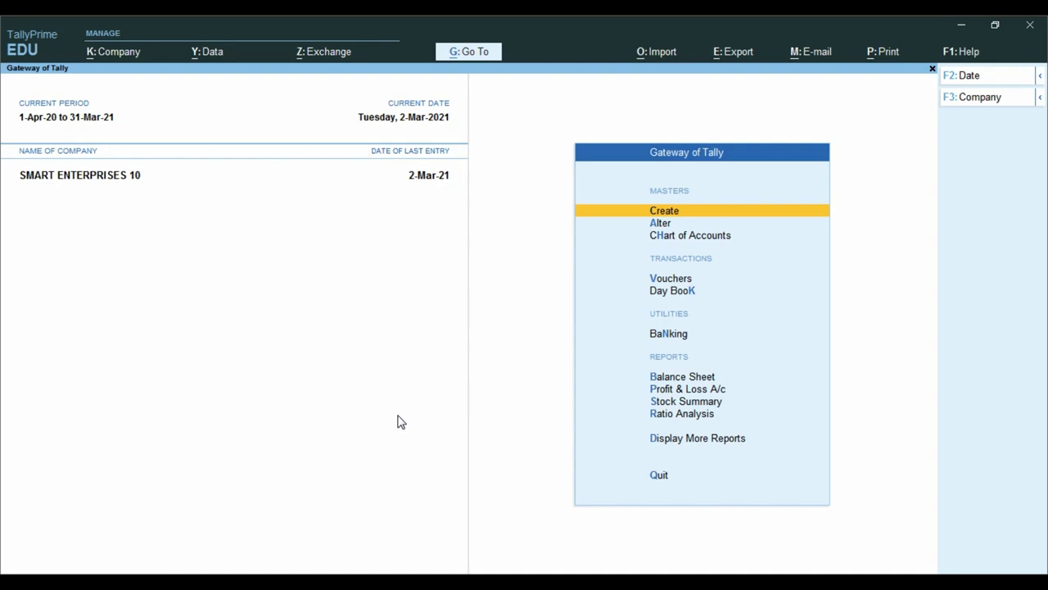
- Open the Balance Sheet of SMART ENTERPRISES 10 in detailed view
key(Down)
key(Down)
key(Down)
key(Down)
key(Down)
key(Down)
key(Down)
key(Down)
key(Down)
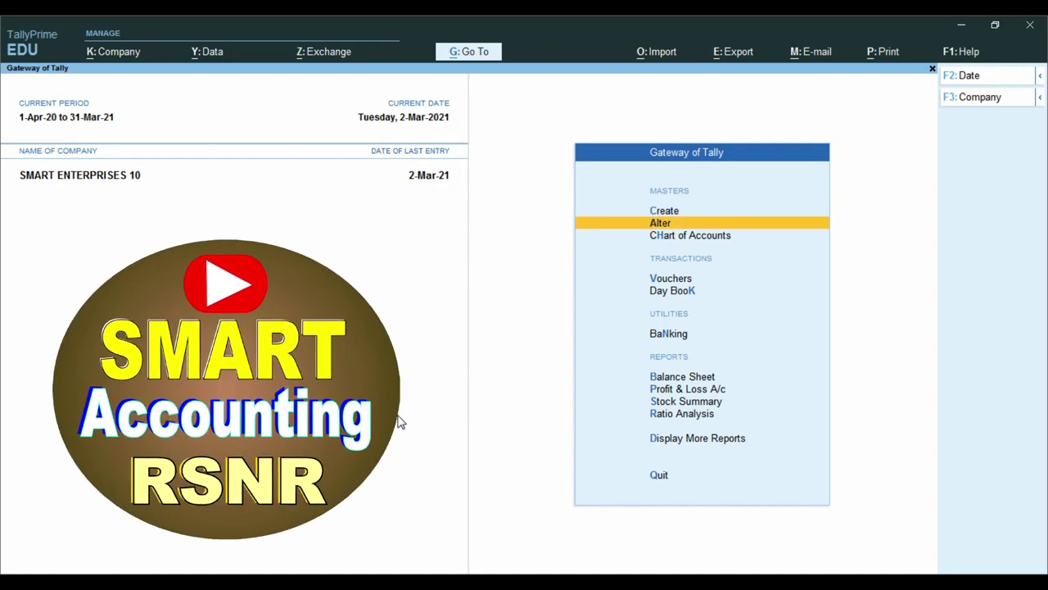
key(Up)
key(Up)
key(Up)
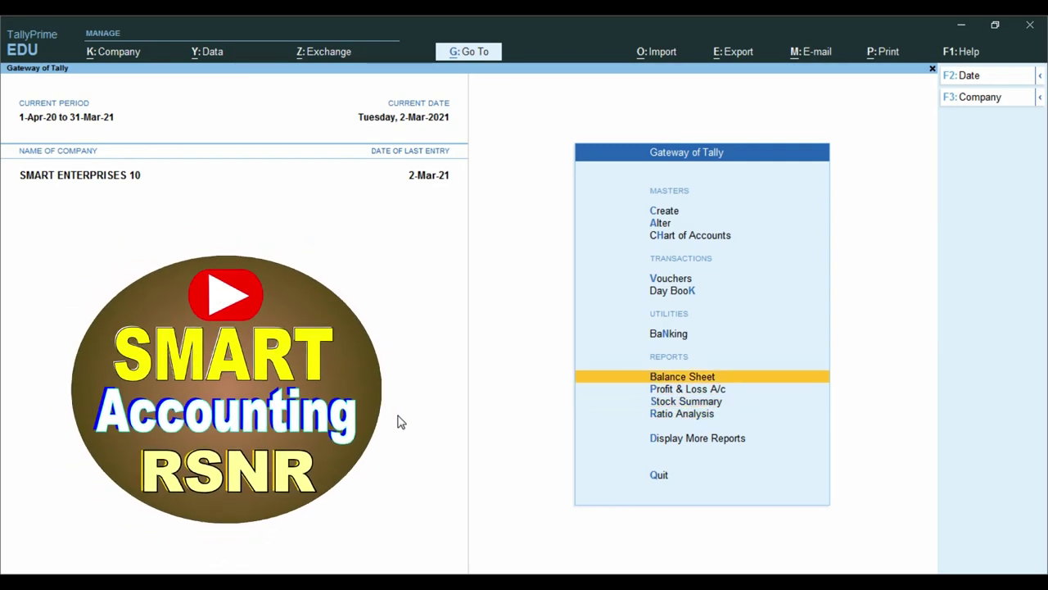
key(Return)
key(alt+F5)
- Open the Sundry Debtors group summary from the Current Assets in the Balance Sheet
key(Right)
key(Down)
key(Down)
key(Down)
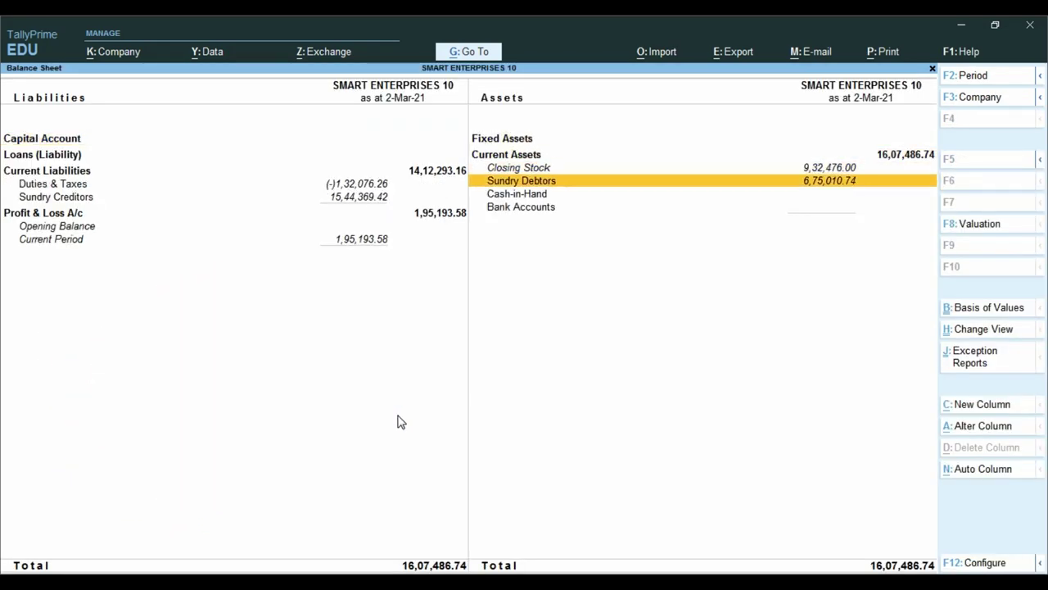
key(Return)
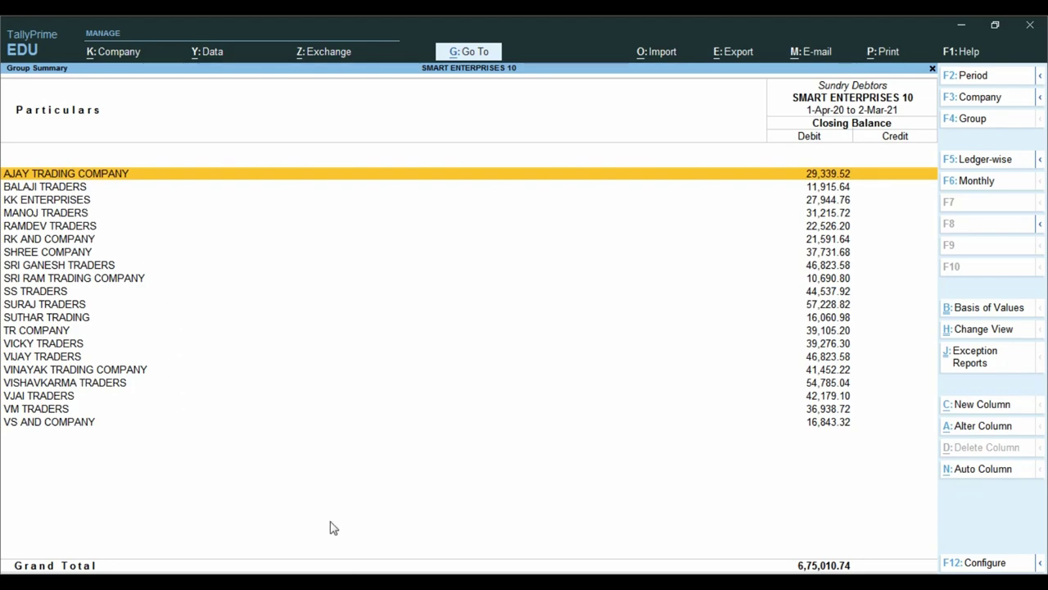
- Compare the Sundry Debtors parties in TallyPrime with the city-wise party list in the Excel worksheet
key(alt+Tab)
click(334, 301)
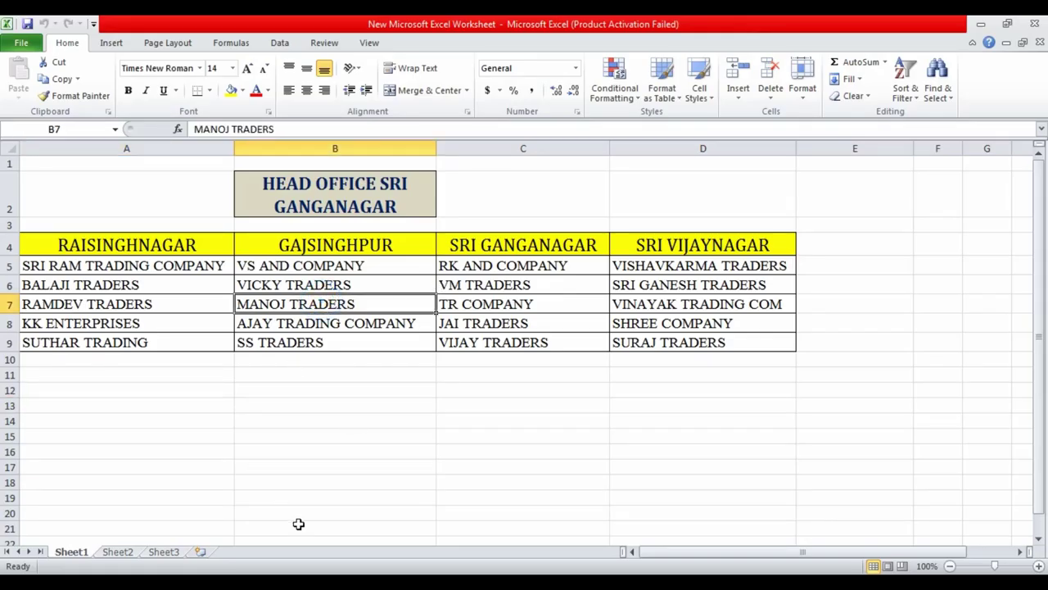
key(alt+Tab)
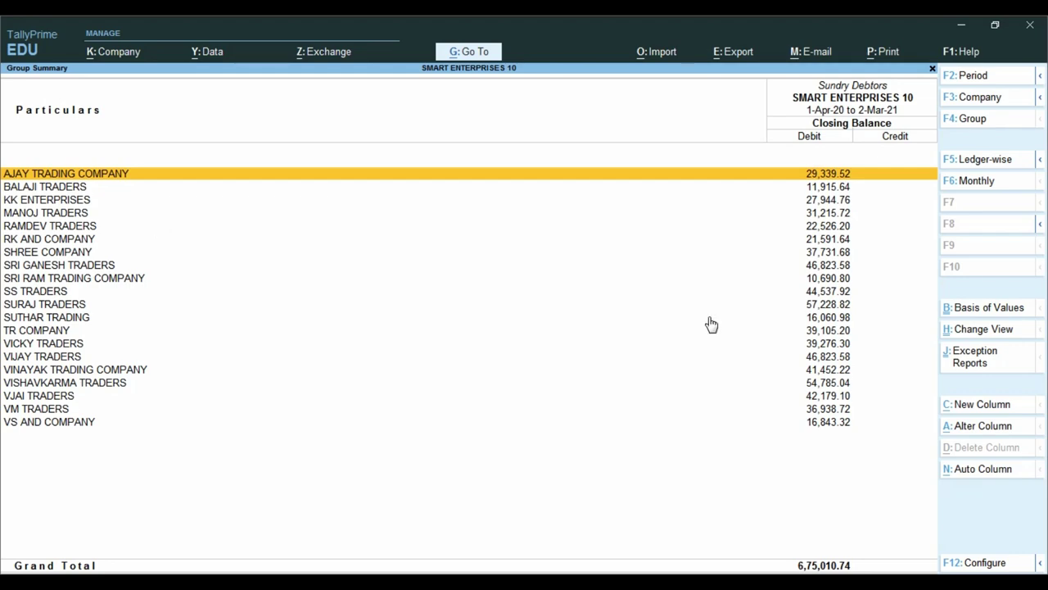
key(alt+Tab)
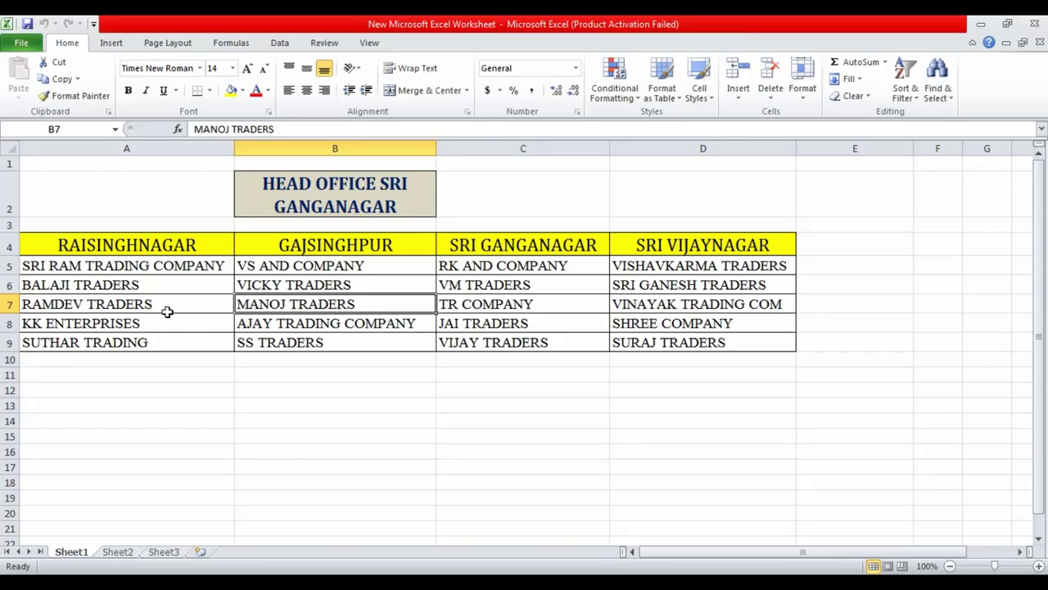
- Take Sri Ram Trading Company from the worksheet's Raisinghnagar column and locate it in TallyPrime's Sundry Debtors list
click(136, 269)
key(alt+Tab)
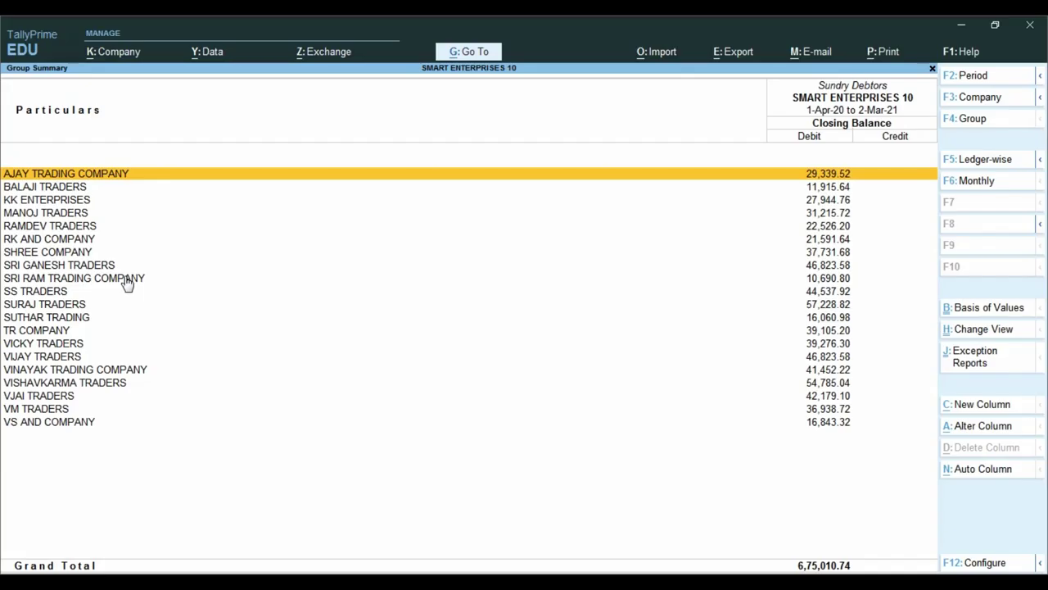
key(s)
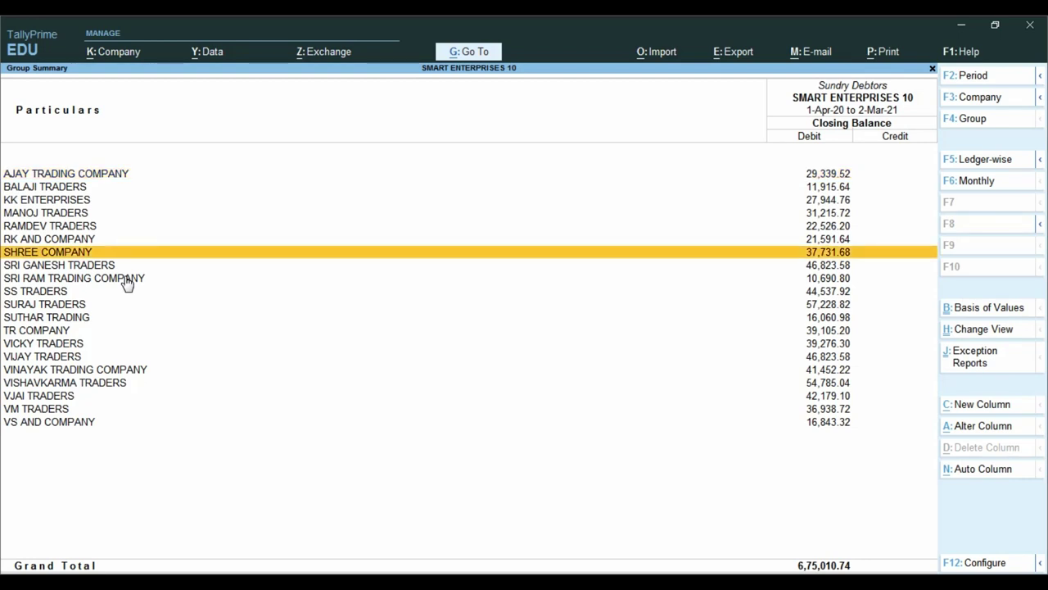
click(127, 280)
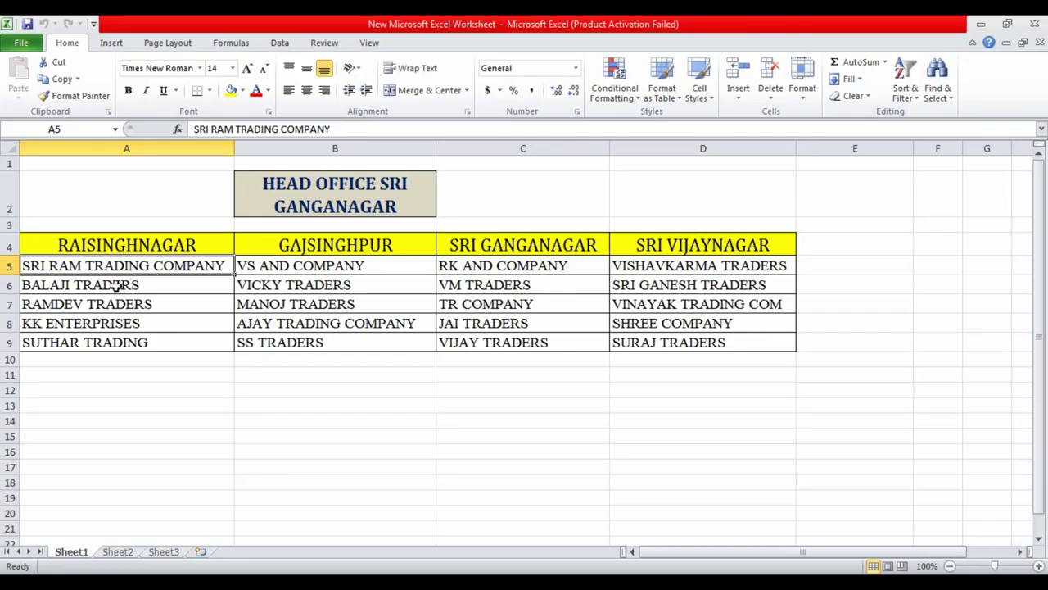
- Check Balaji Traders and the Raisinghnagar heading in the Excel worksheet, and view the SMART ENTERPRISES 11 company in TallyPrime
click(117, 284)
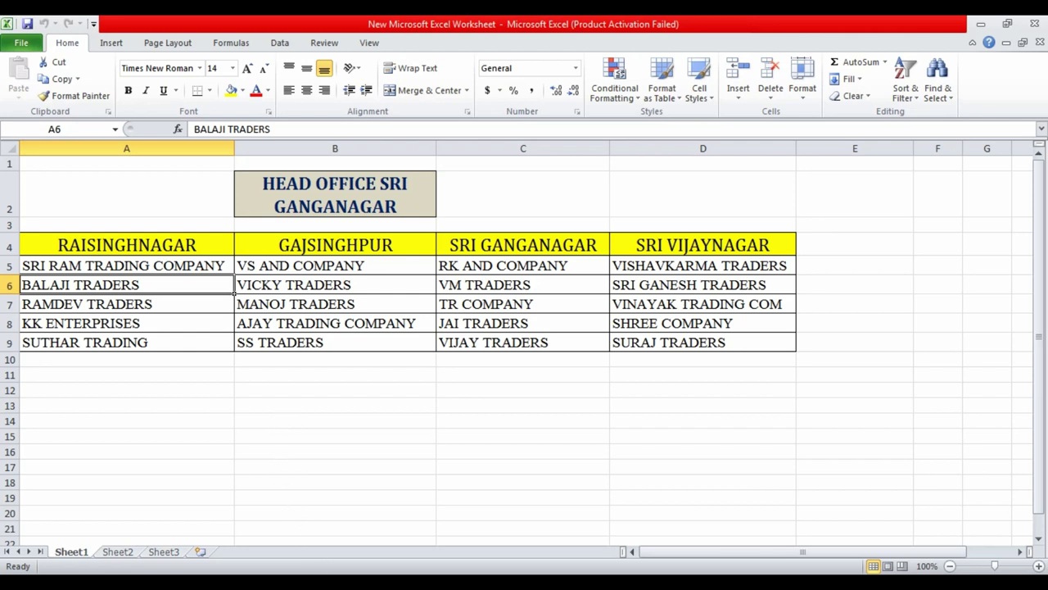
click(168, 244)
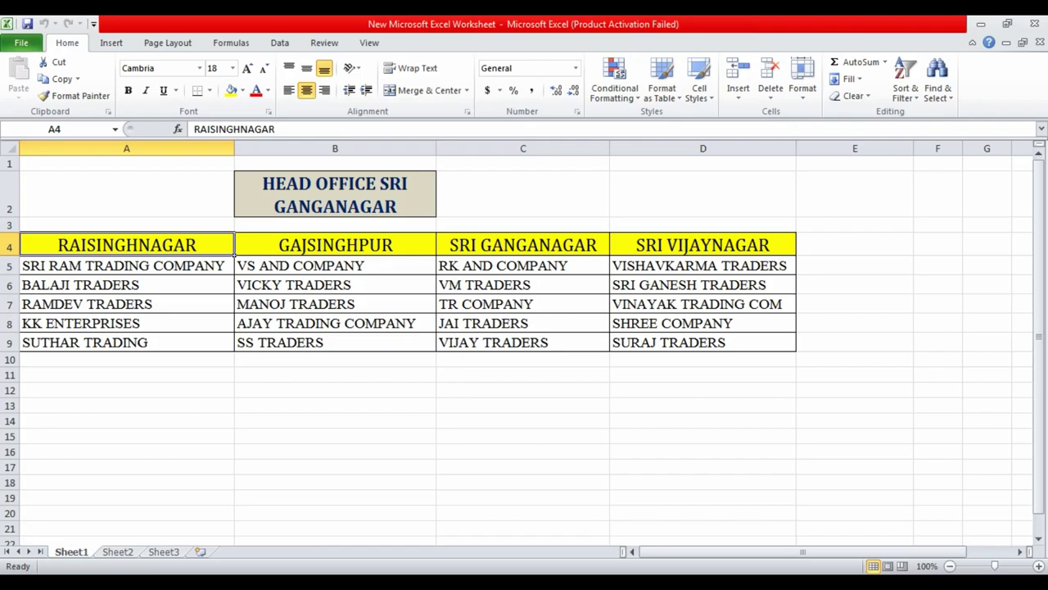
click(301, 552)
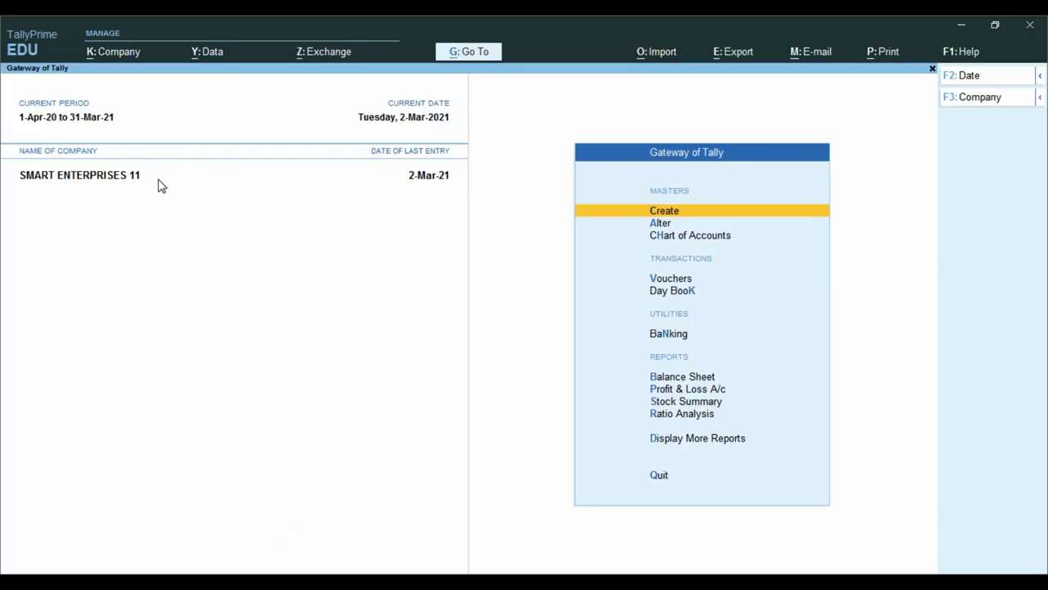
key(ctrl)
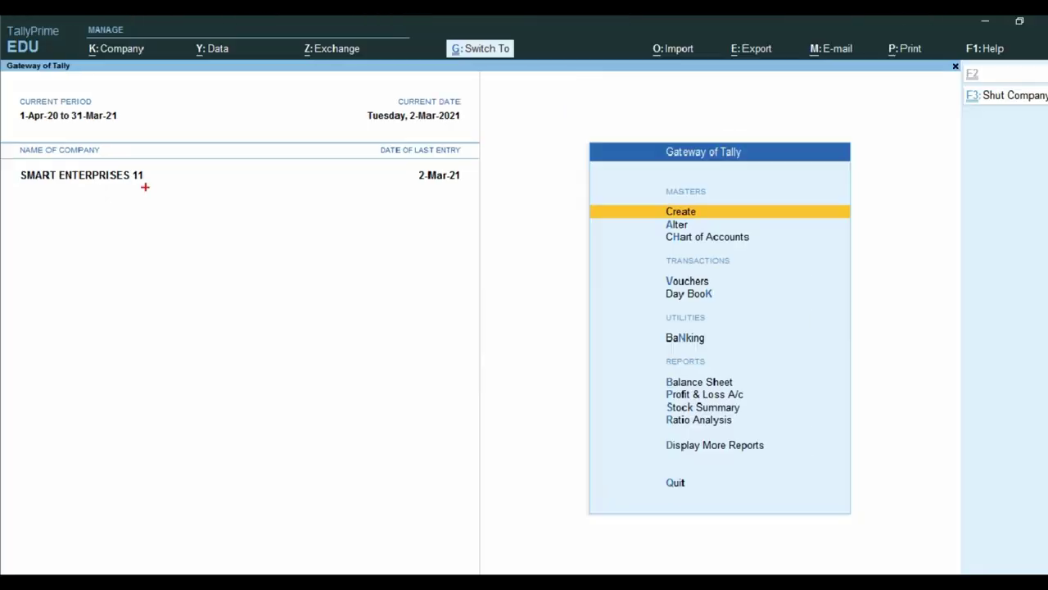
- Switch to the SMART ENTERPRISES 10 company and go back from its Sundry Debtors summary to the Balance Sheet
click(299, 529)
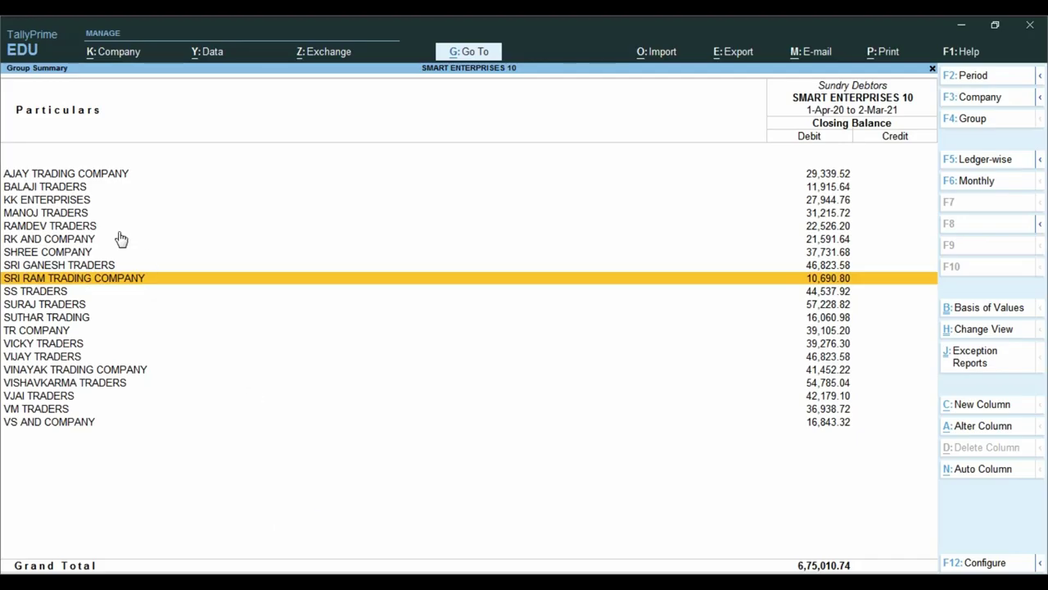
key(ctrl)
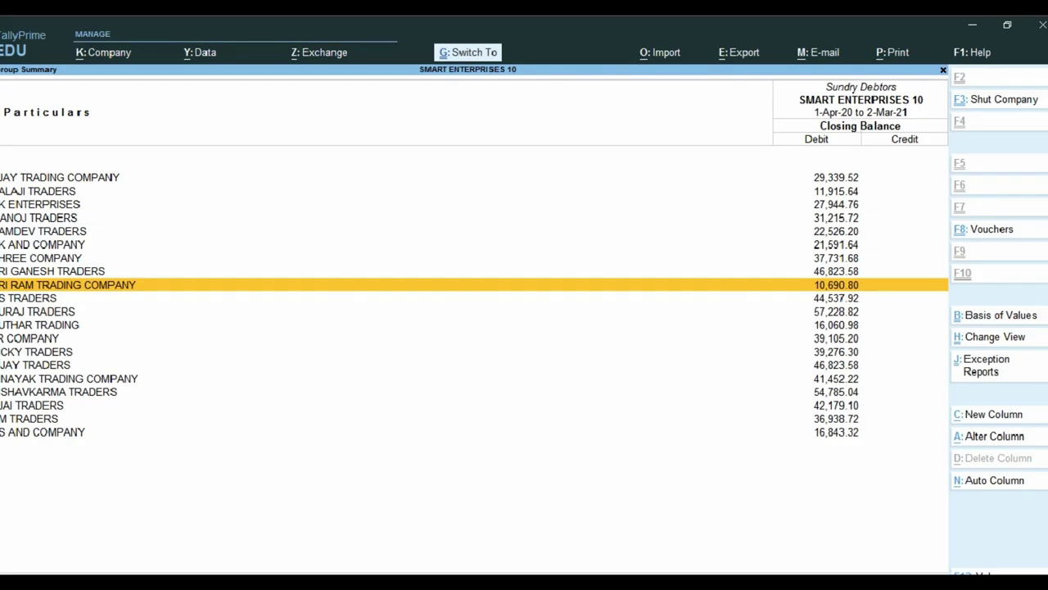
key(Escape)
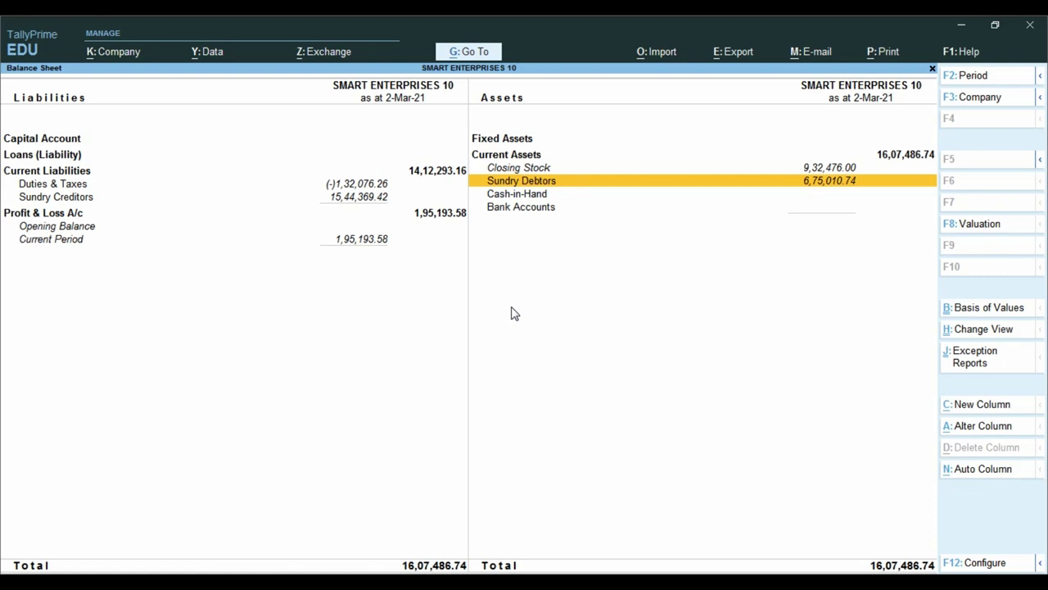
key(ctrl)
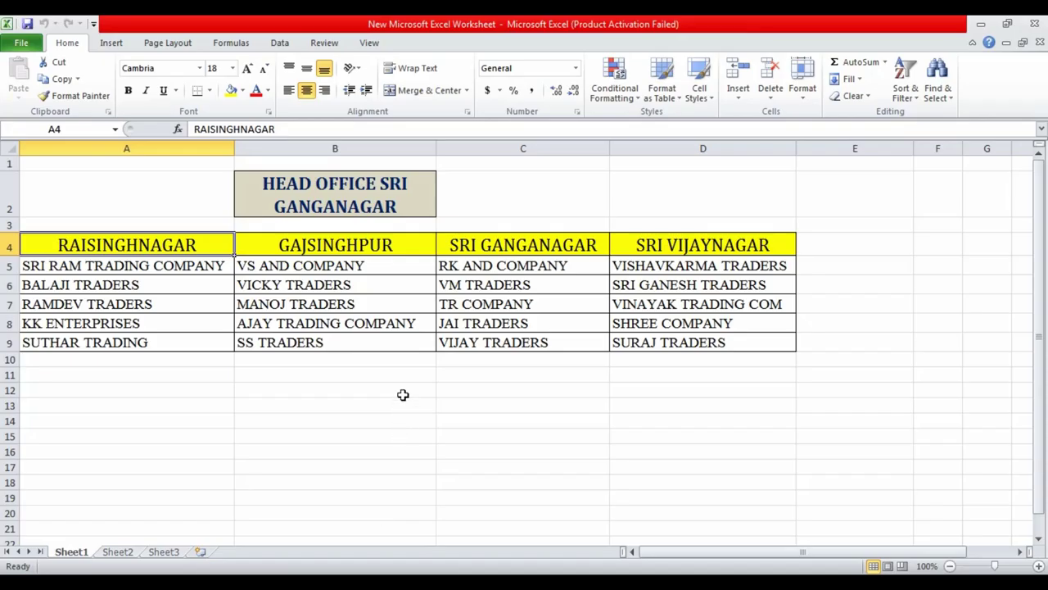
- Switch from the worksheet to TallyPrime and leave the Balance Sheet for the Gateway of Tally
click(402, 394)
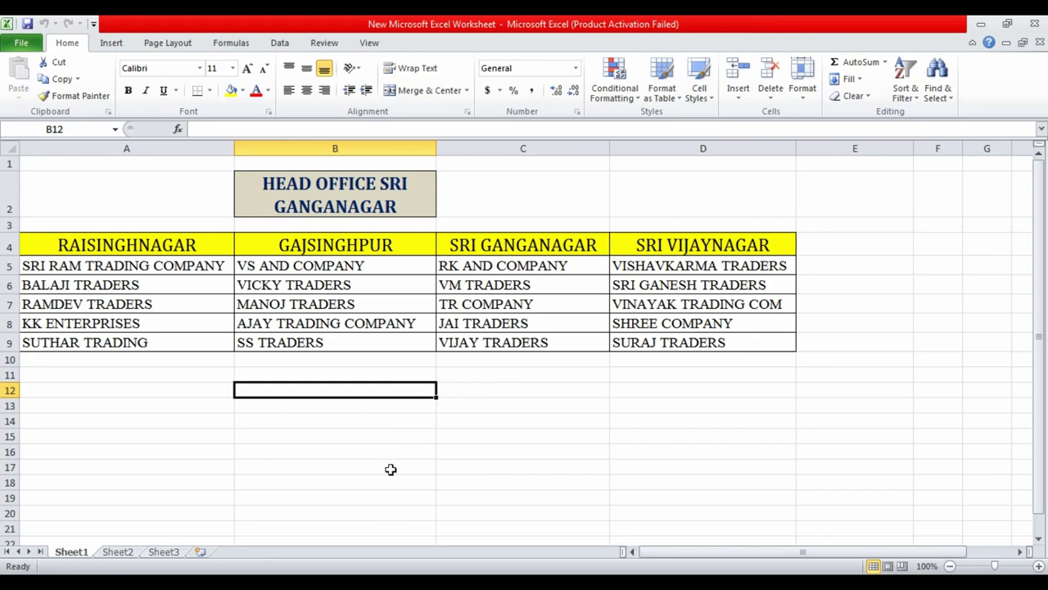
click(304, 533)
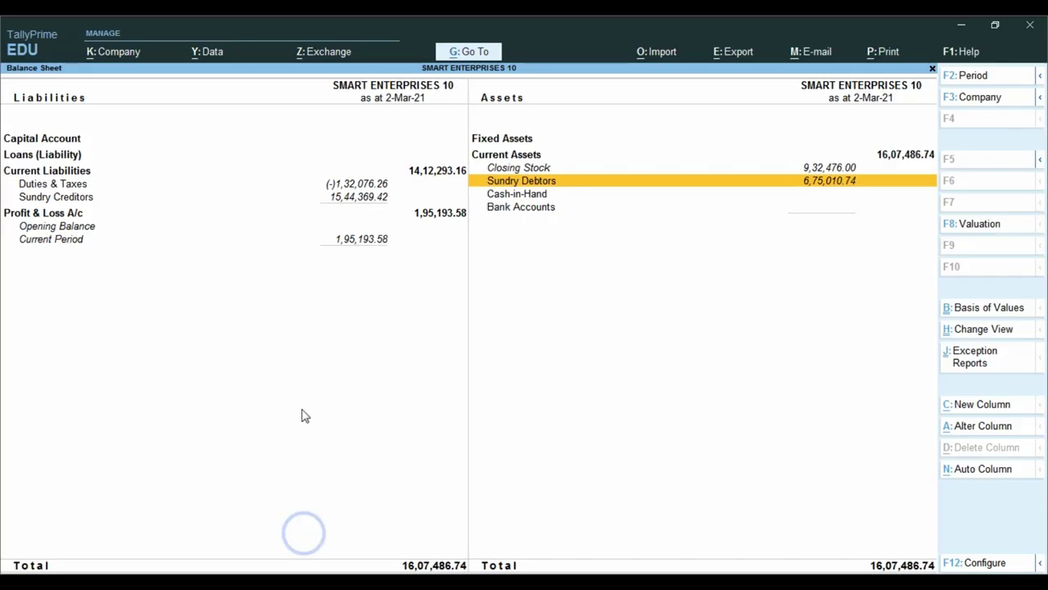
key(Escape)
key(Escape)
key(Escape)
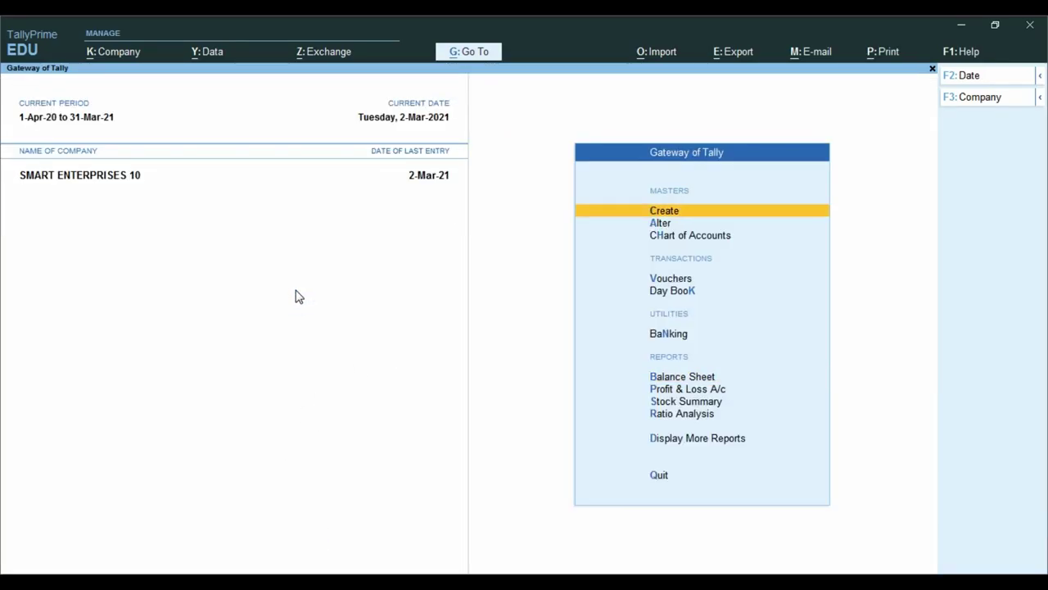
- Switch to the Excel worksheet and recheck the Raisinghnagar, Gajsinghpur and Sri Ganganagar headings in row 4
key(alt+Tab)
click(206, 245)
click(309, 251)
click(501, 243)
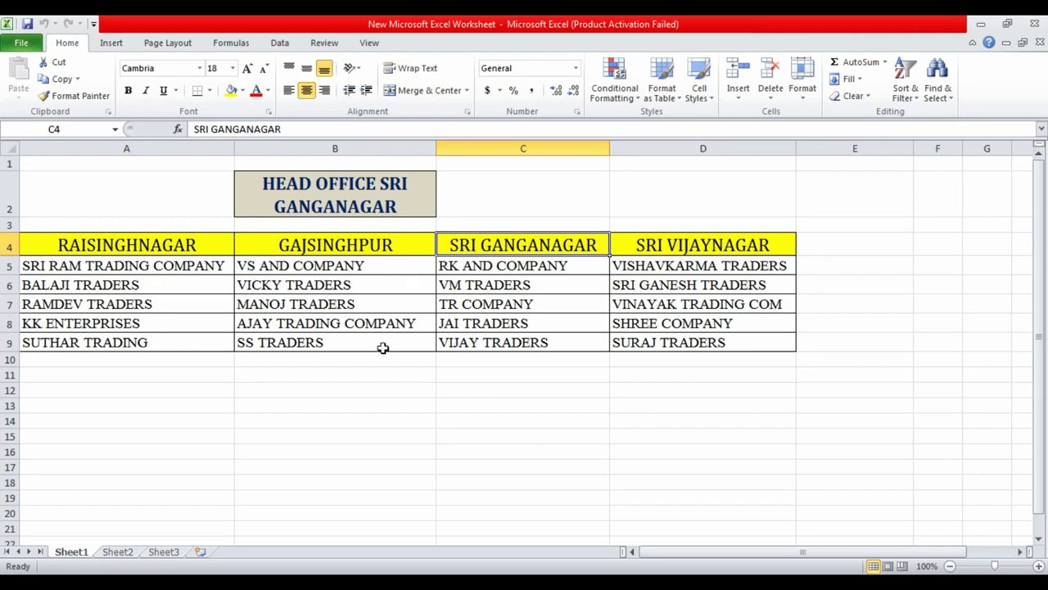
- Switch to TallyPrime and start a new account group named Raisinghnagar Debtors in SMART ENTERPRISES 10
click(303, 531)
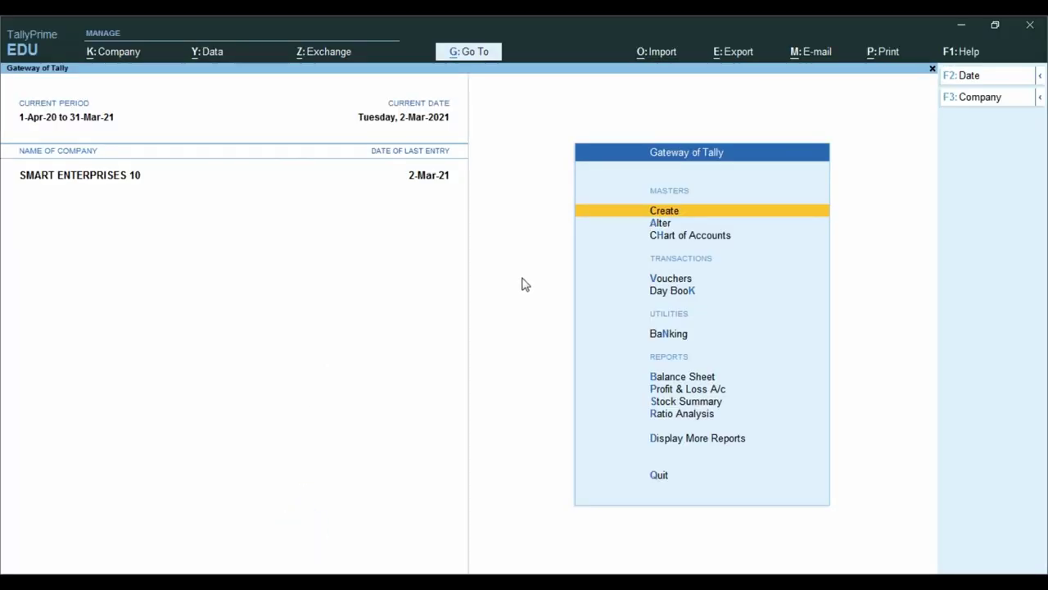
click(693, 213)
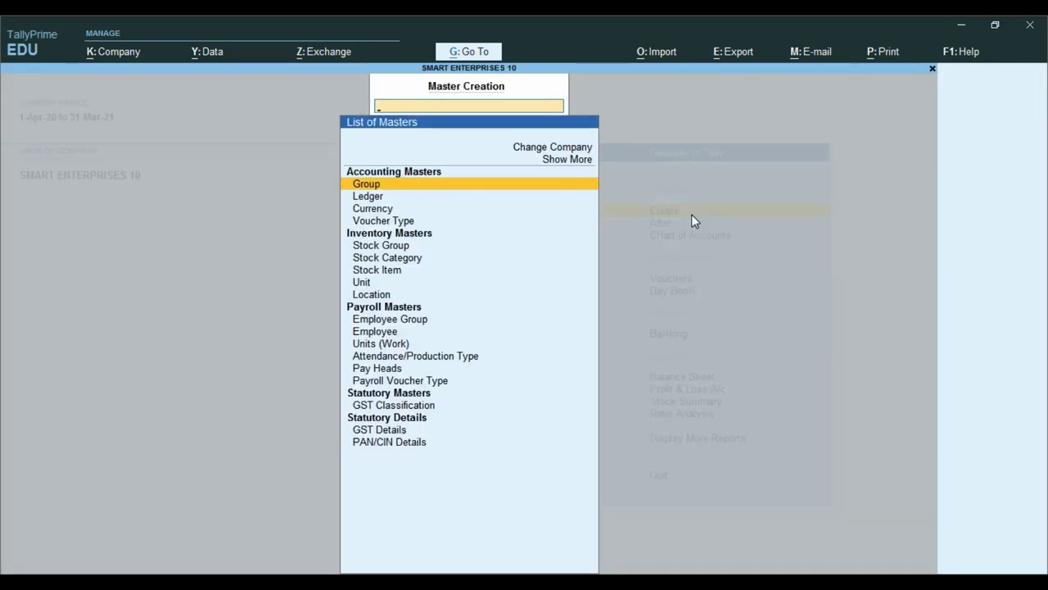
key(Return)
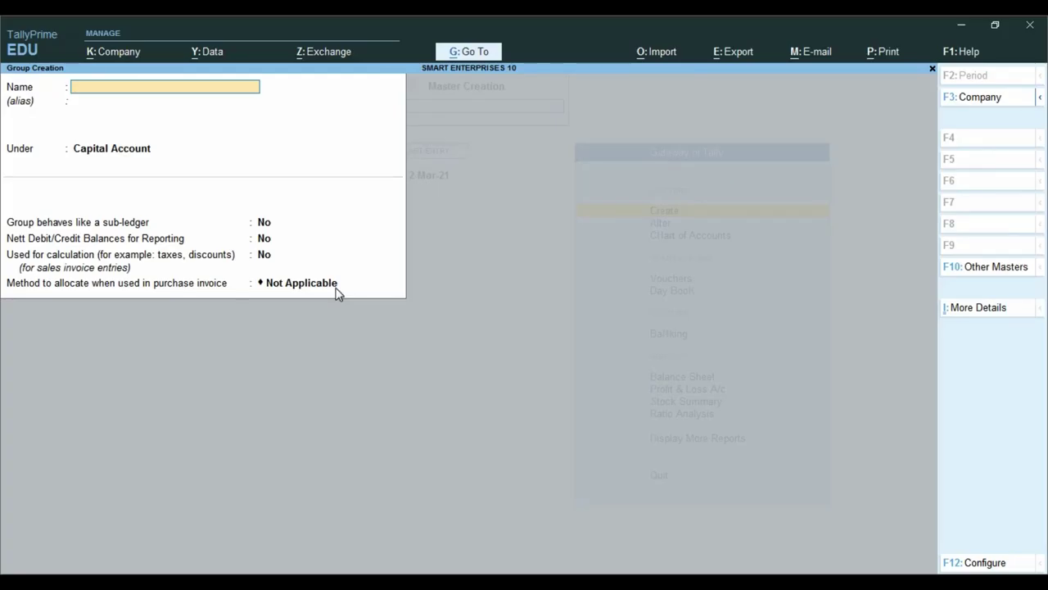
text(Raisinghnagar)
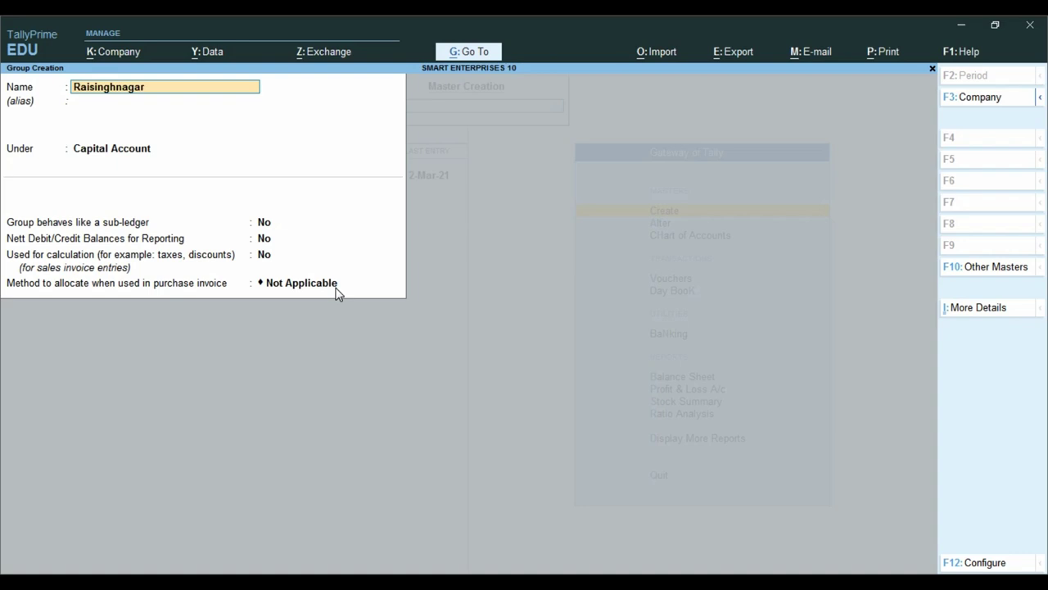
text( Debtors)
key(Return)
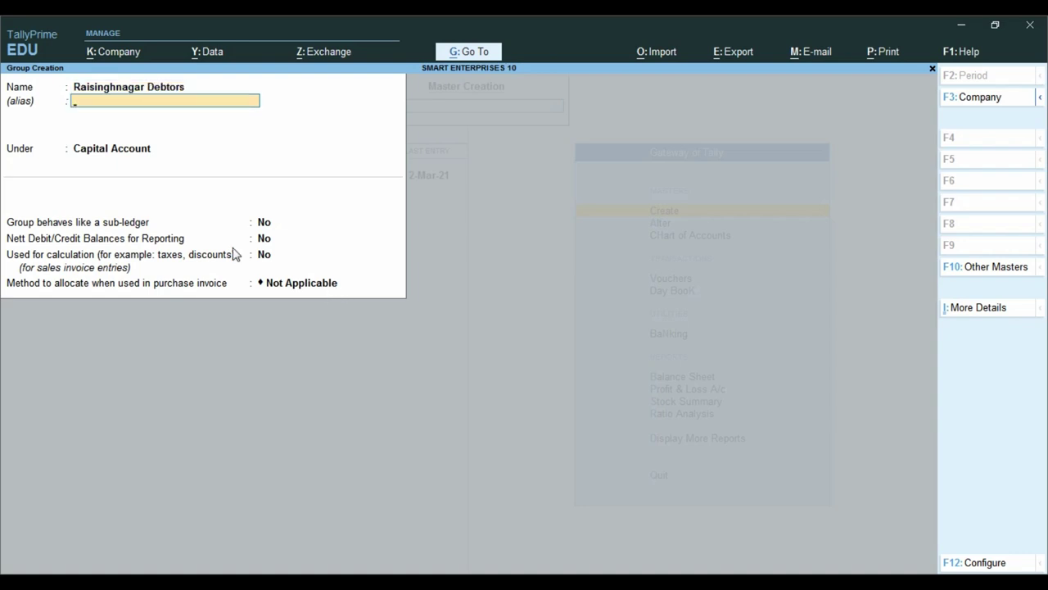
- Place the Raisinghnagar Debtors group under Sundry Debtors, keep the remaining options at their defaults, and save it
key(Return)
text(Sund)
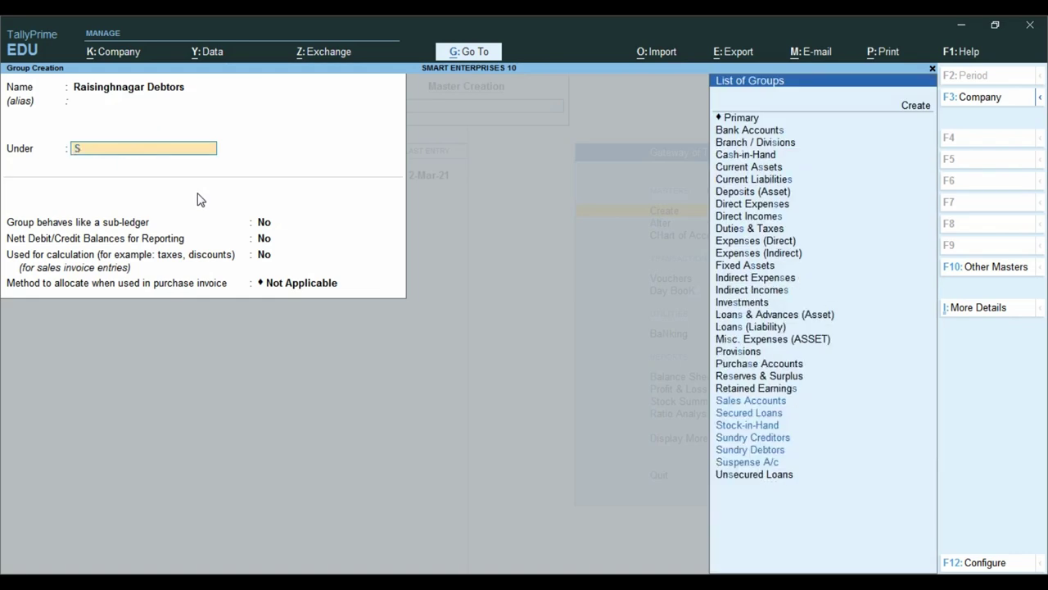
key(Down)
key(Down)
key(Return)
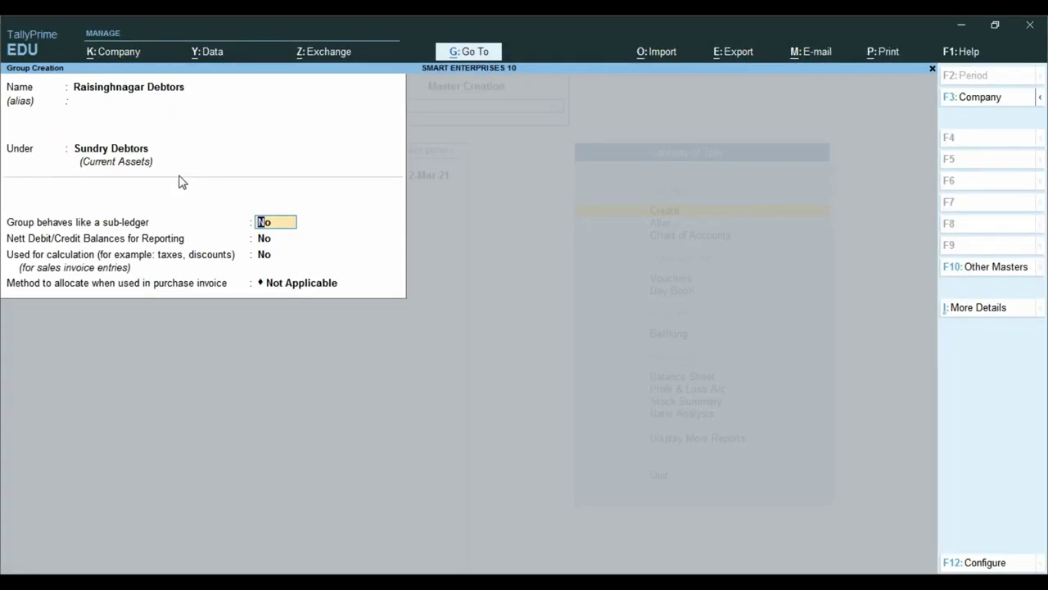
key(Return)
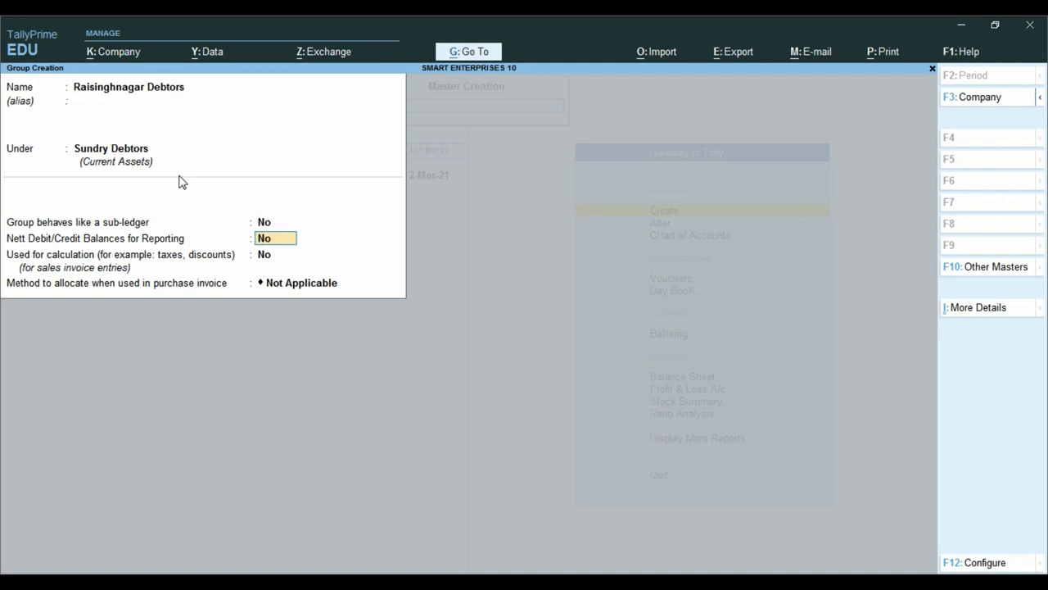
key(Return)
key(Return)
key(Return)
key(Return)
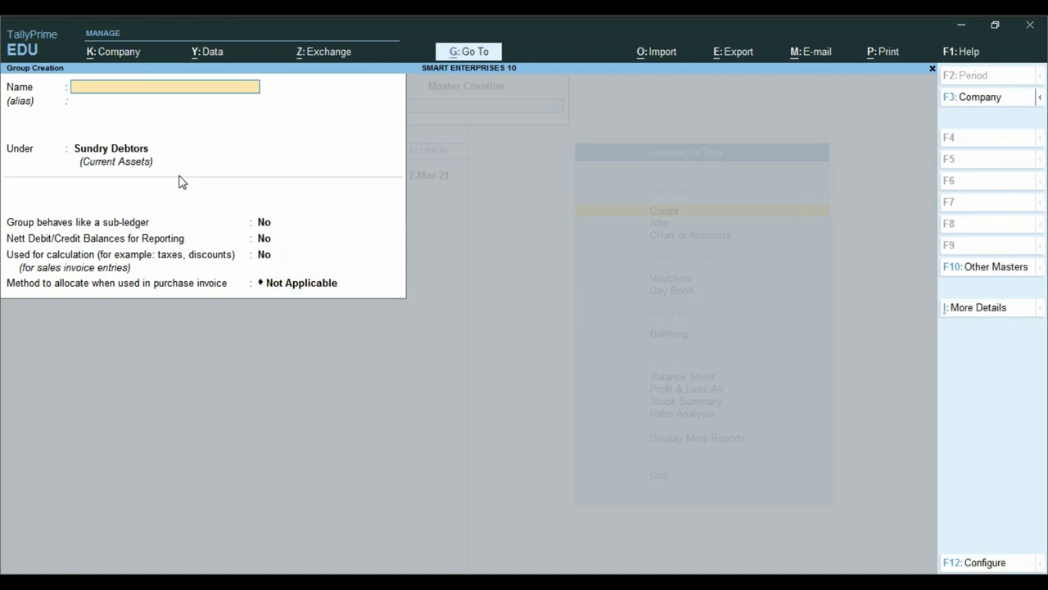
- Create a group named Gajsinghpur Debtors under Sundry Debtors and save it
text(Gajsinghpur Debtors)
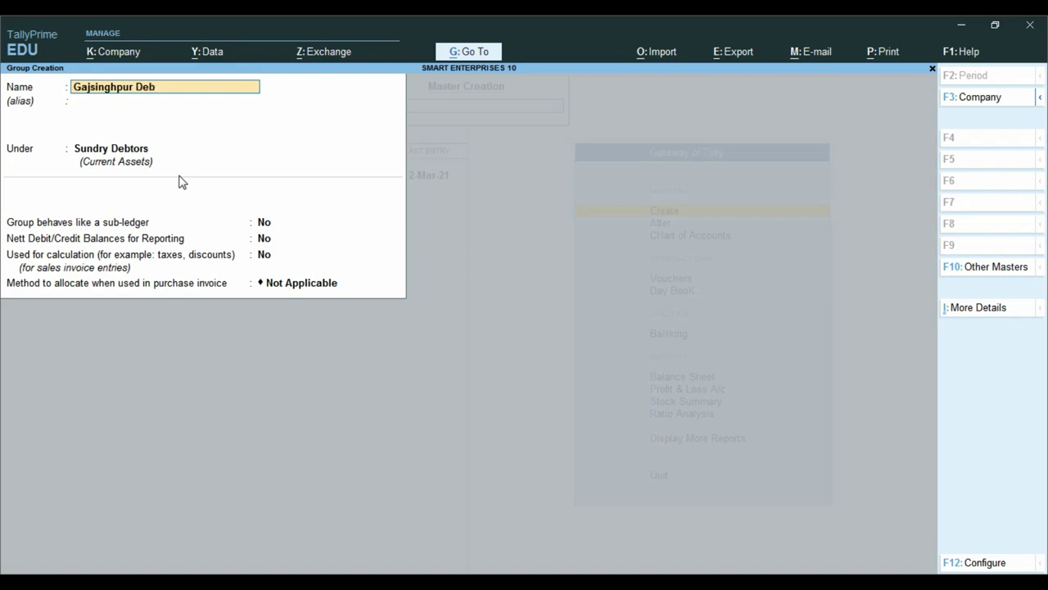
key(Return)
key(Return)
key(Return)
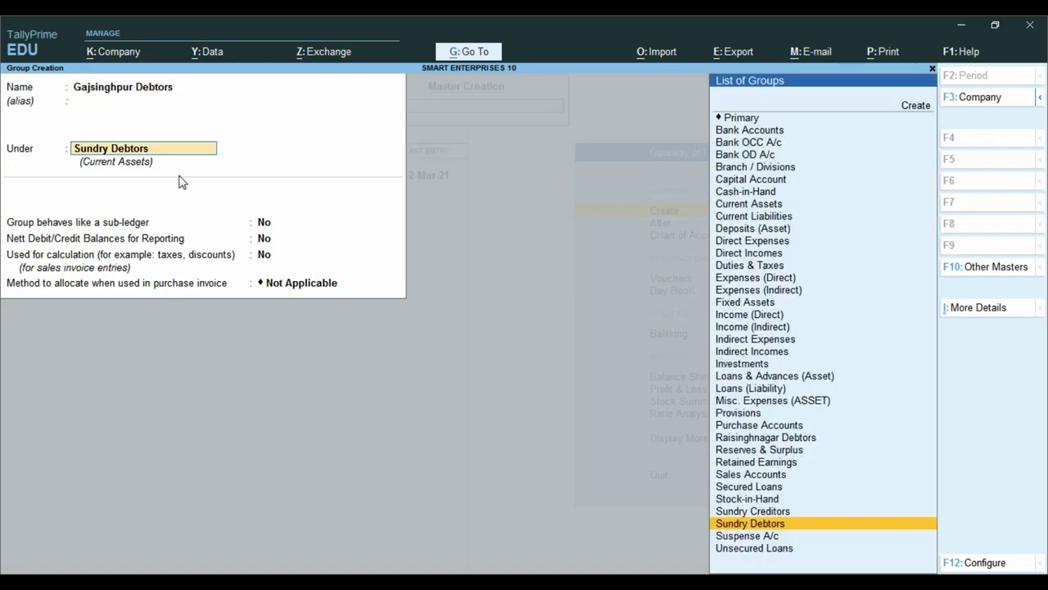
key(ctrl+a)
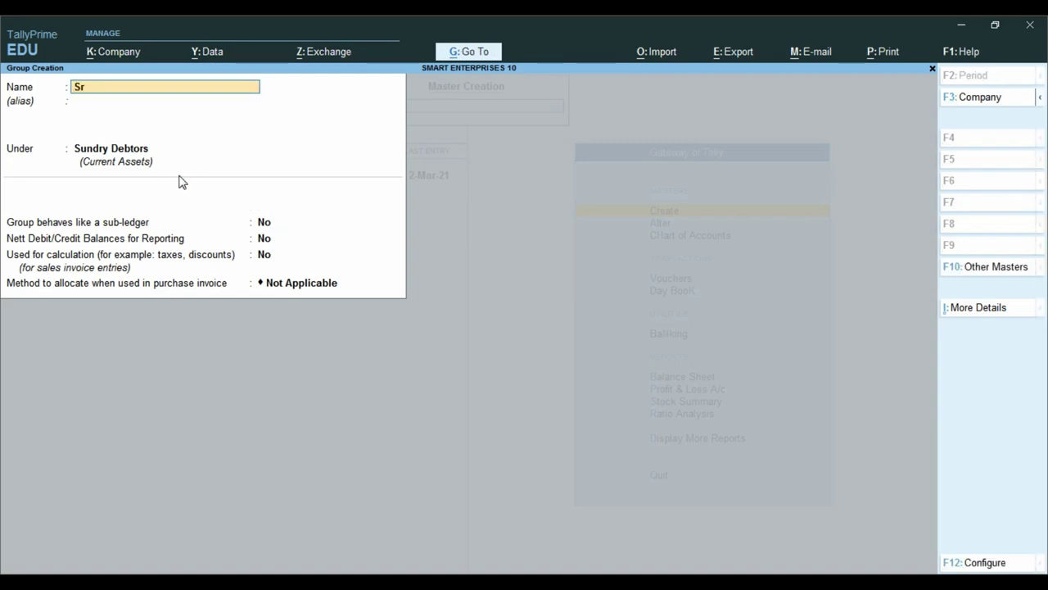
- Create a group named Sri Ganganagar Debtors under Sundry Debtors and save it
text(Sri Ganganagar Debto)
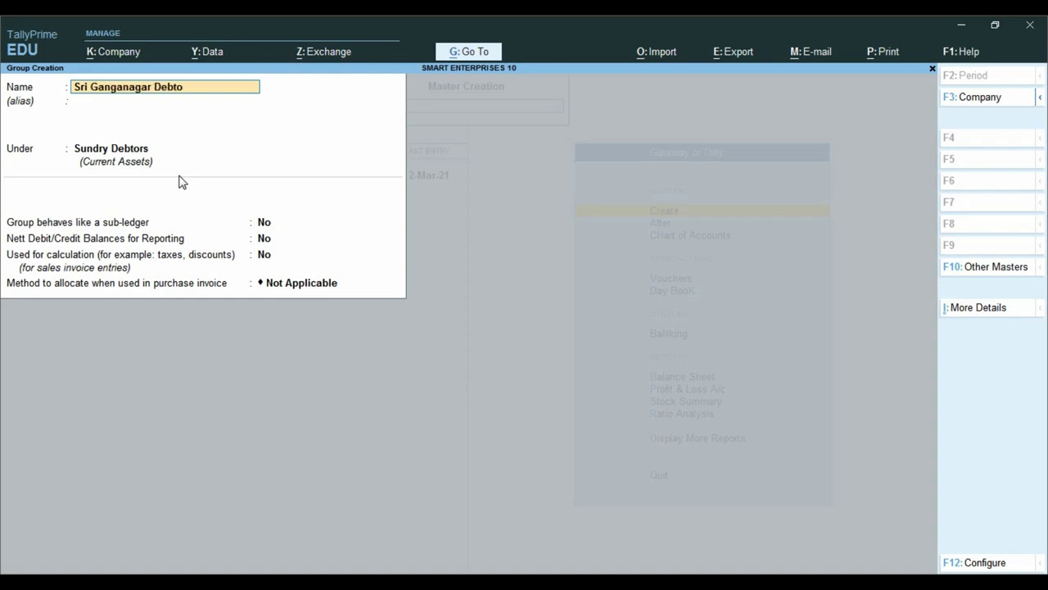
key(BackSpace)
text(tors)
key(Return)
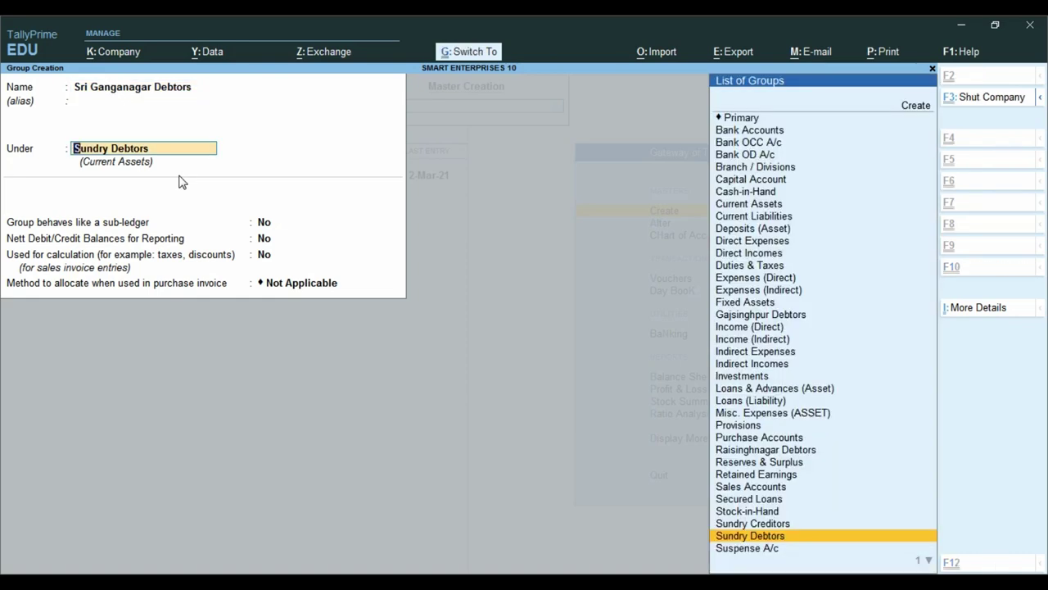
key(ctrl+a)
- Create a group named Sri Vijaynagar Debtors under Sundry Debtors and save it
text(Ga)
key(BackSpace)
key(BackSpace)
text(Sri Vi)
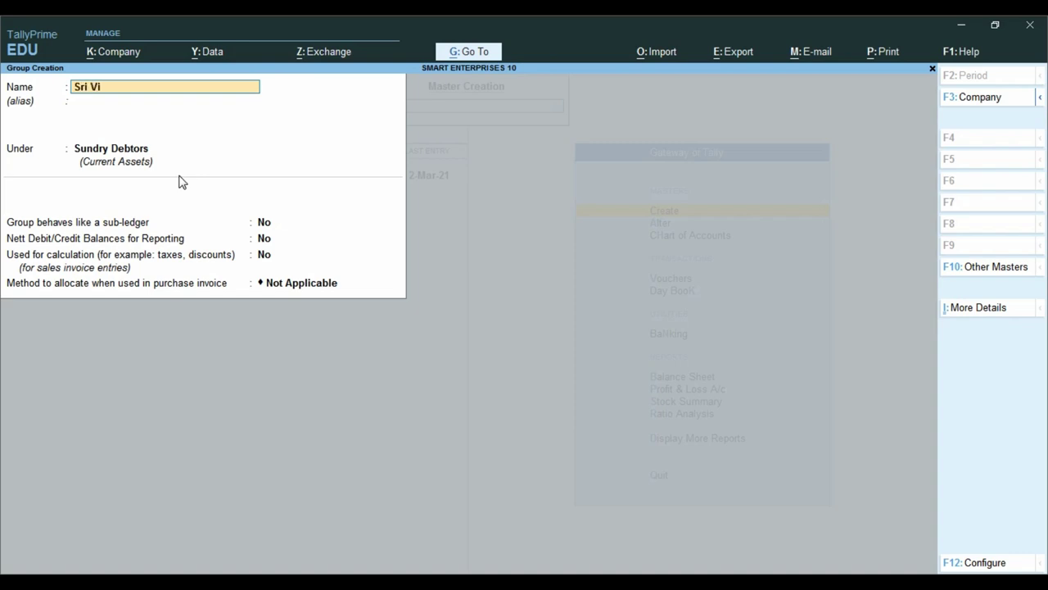
text(jaynagar Debtors)
key(Return)
key(Return)
key(Return)
key(Return)
key(Return)
key(Return)
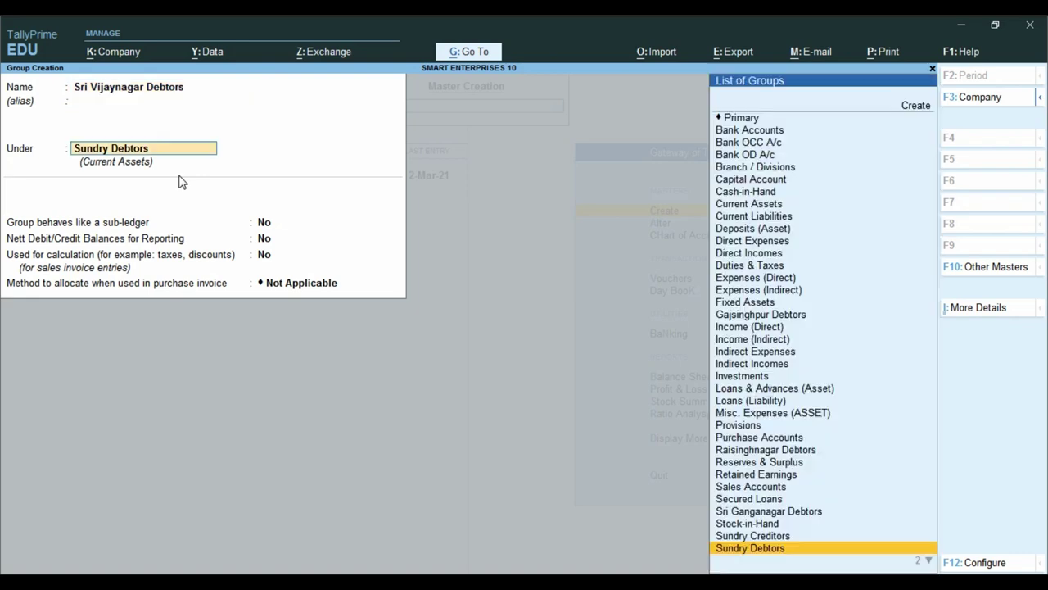
key(Return)
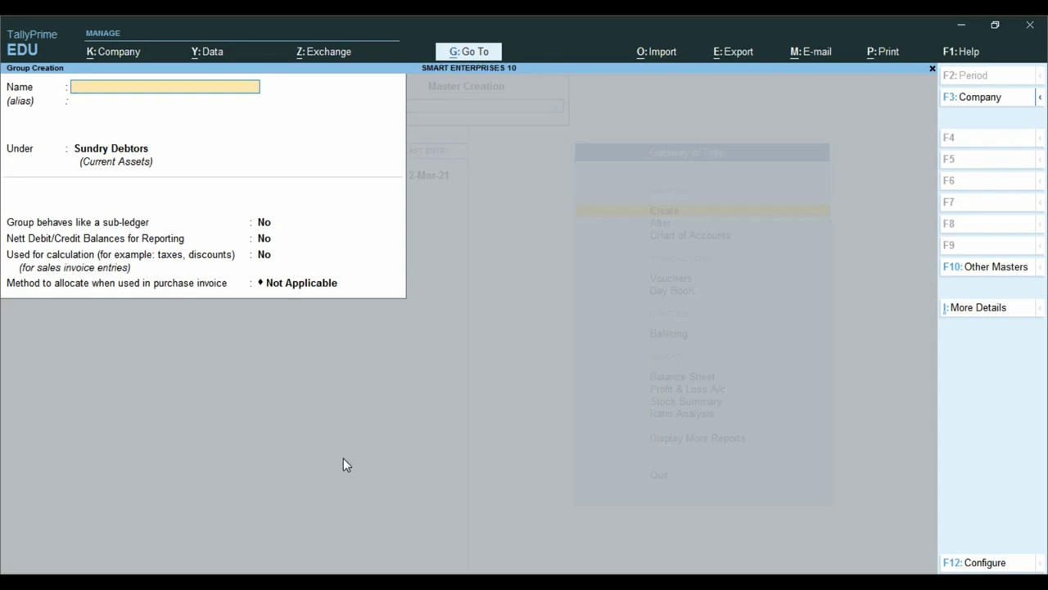
- Leave group creation for the Gateway of Tally and open the list of ledgers for alteration
key(Escape)
key(Return)
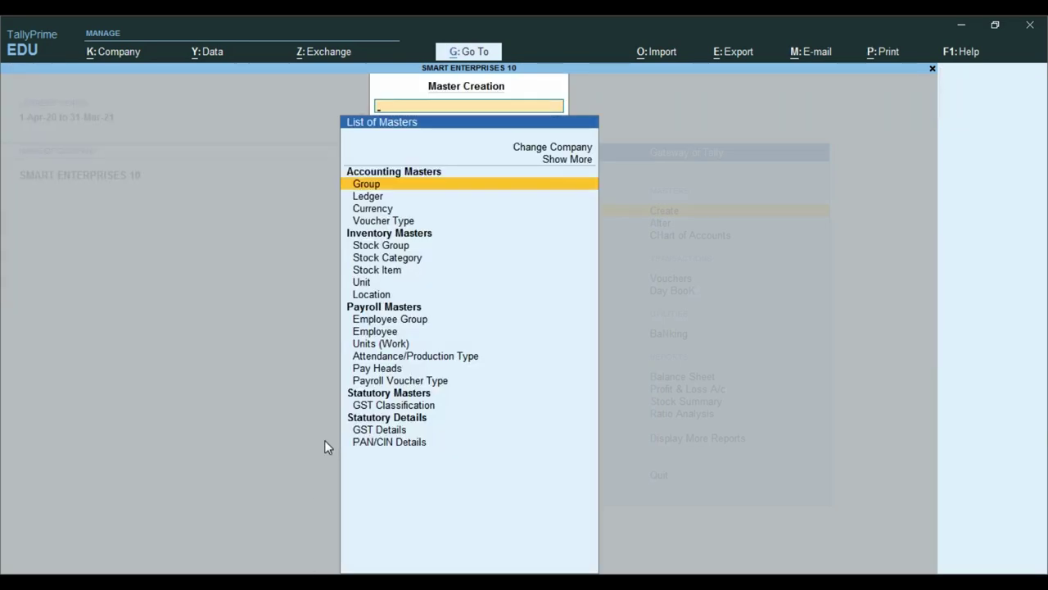
key(Escape)
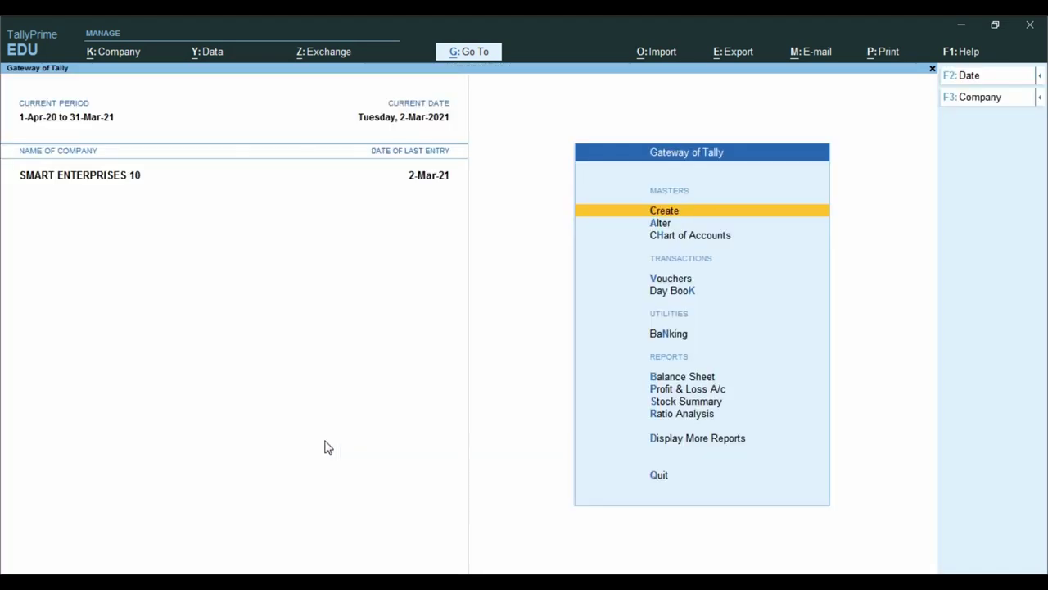
key(Down)
key(Return)
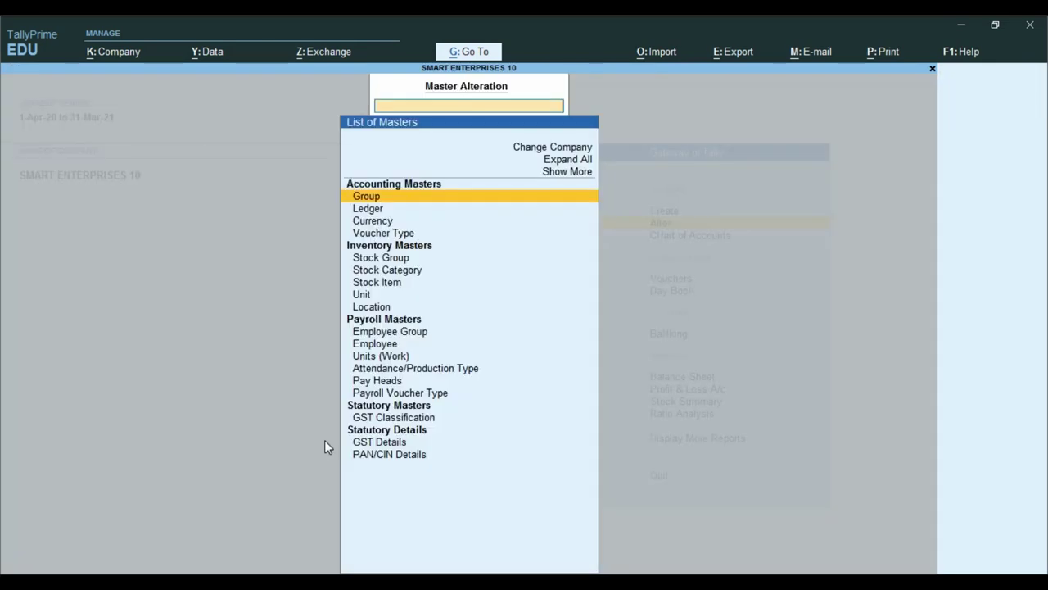
key(Down)
key(Return)
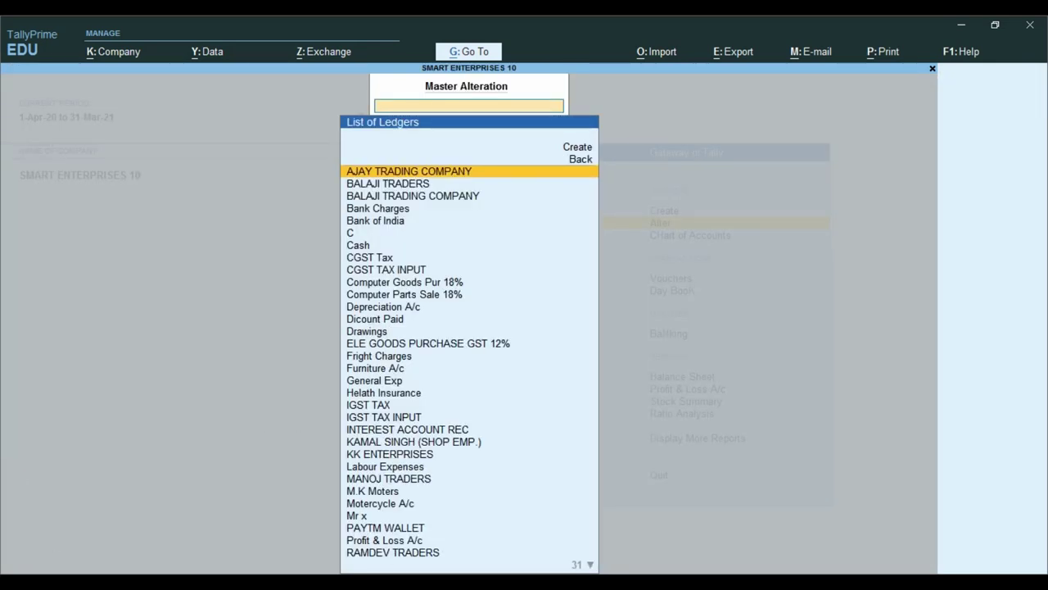
- Check the city-wise party list in the Excel worksheet and return to TallyPrime's list of ledgers for alteration
key(alt+Tab)
click(175, 404)
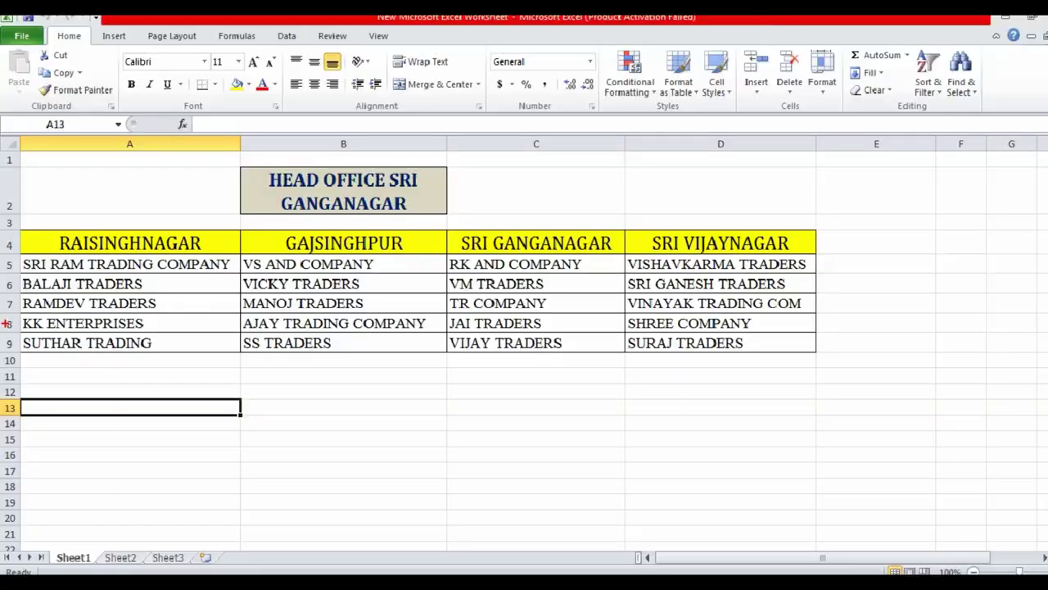
key(alt+Tab)
key(BackSpace)
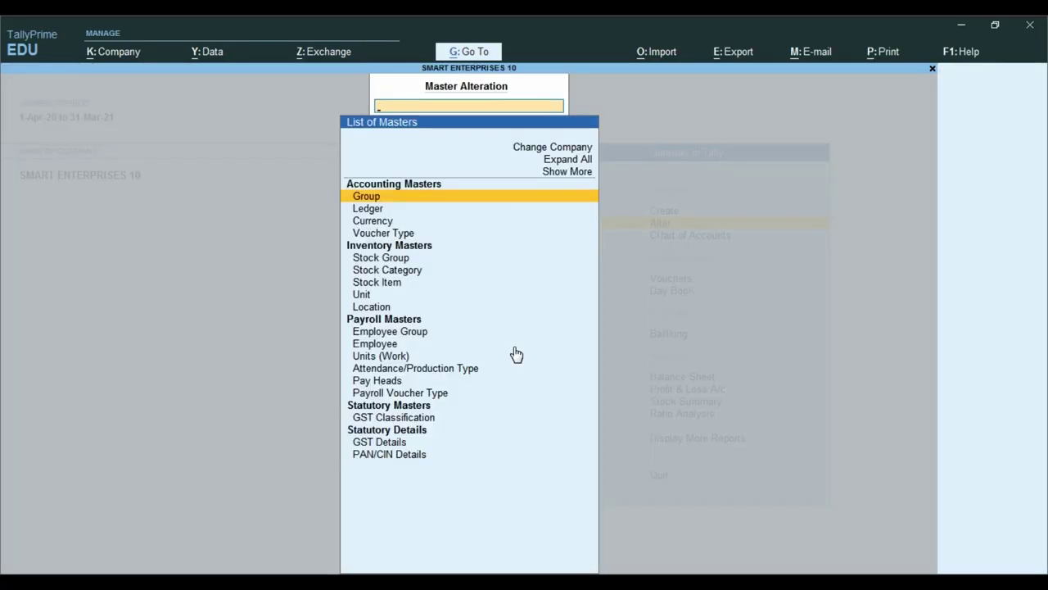
key(Down)
key(Return)
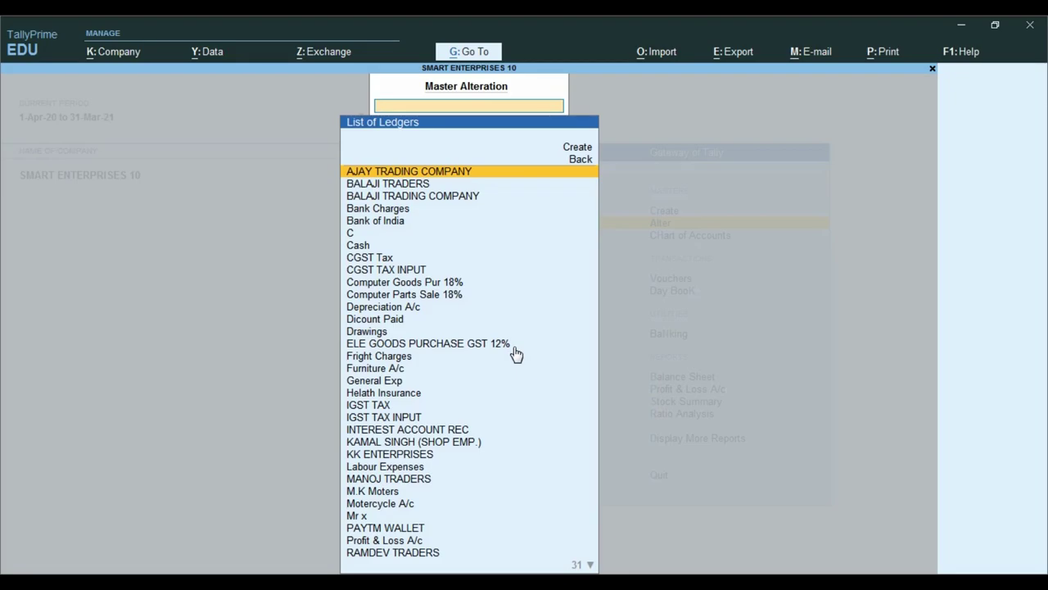
- Look up the first Raisinghnagar party in the worksheet and open the SRI RAM TRADING COMPANY ledger for alteration in TallyPrime
key(alt+Tab)
click(101, 268)
key(alt+Tab)
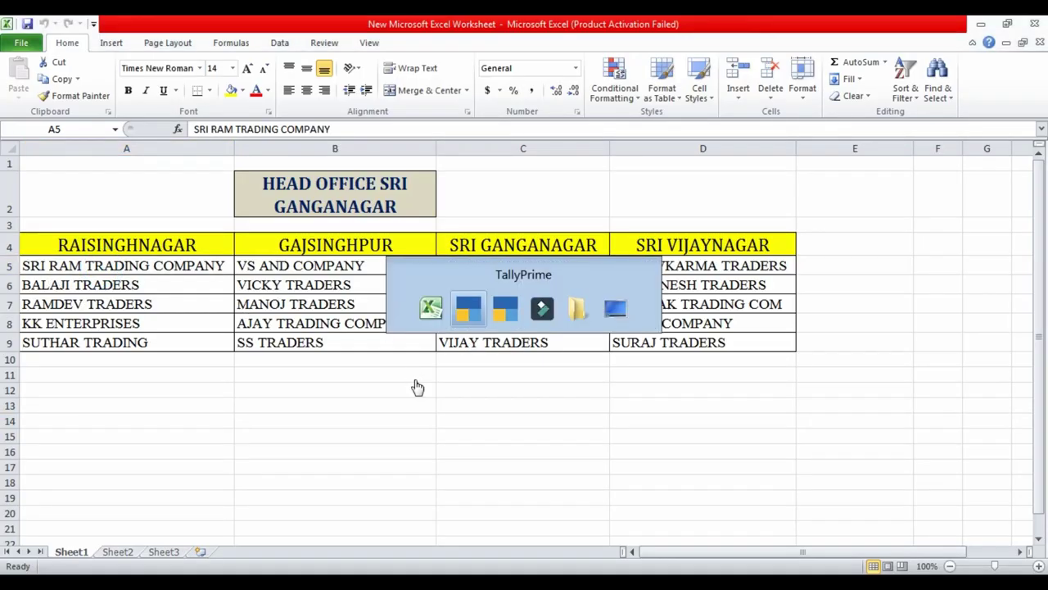
text(Sri Ram)
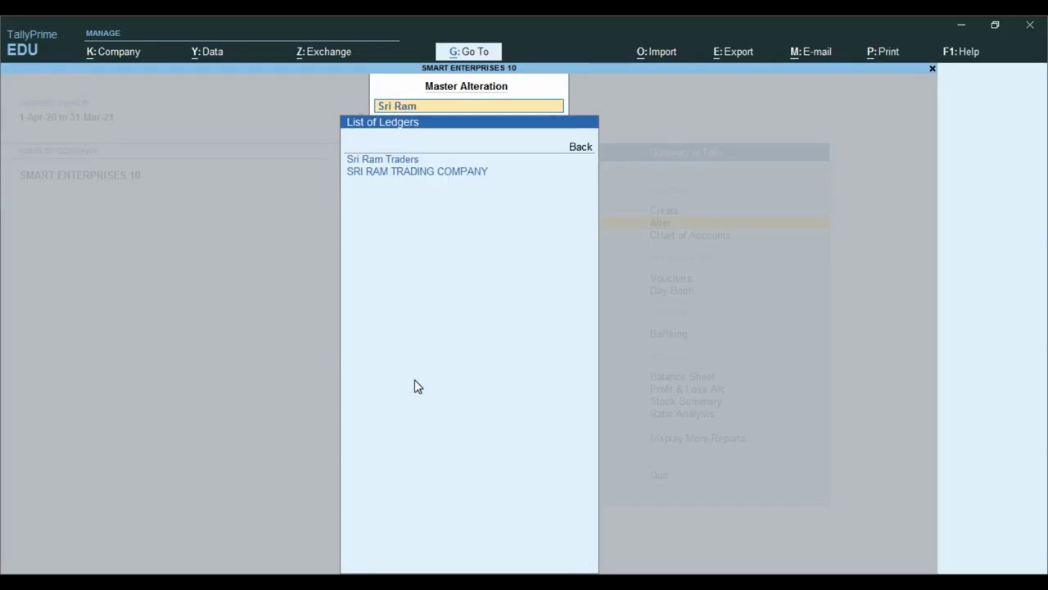
key(Down)
key(Return)
key(Return)
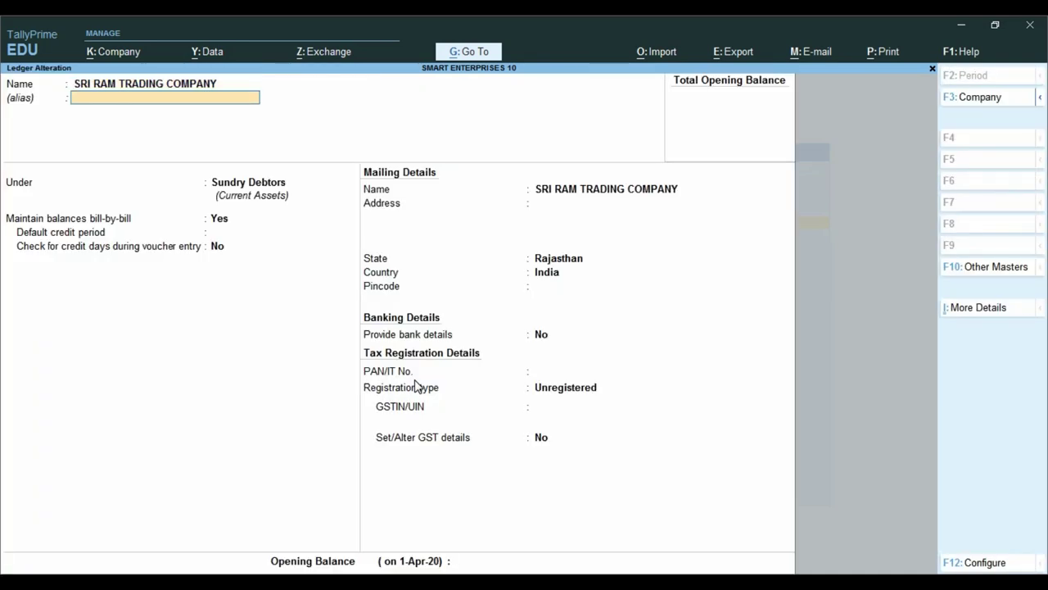
- Move the SRI RAM TRADING COMPANY ledger under Raisinghnagar Debtors and save it
key(Return)
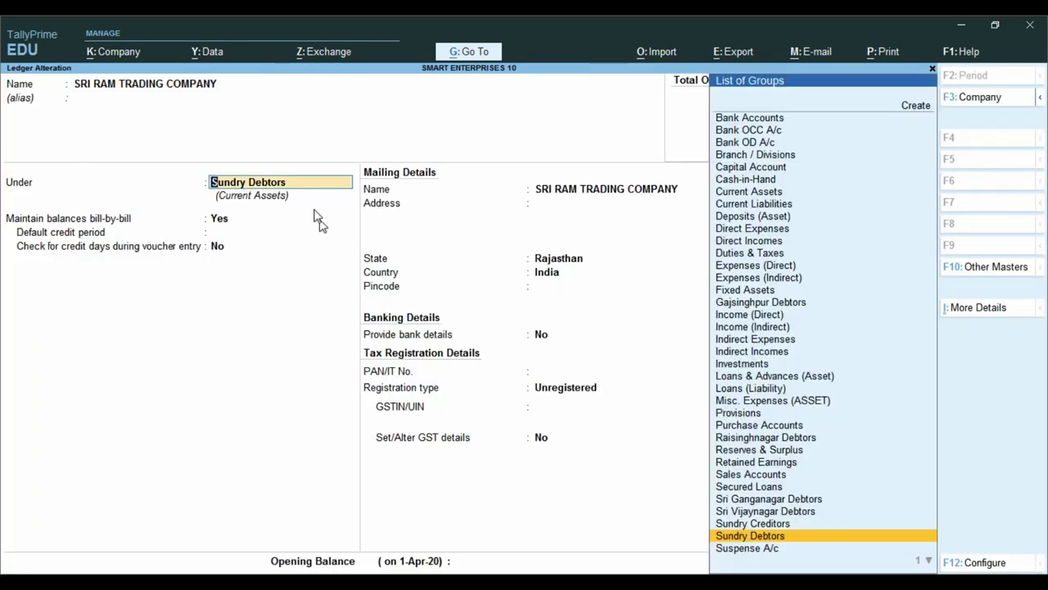
key(ctrl)
text(Ra)
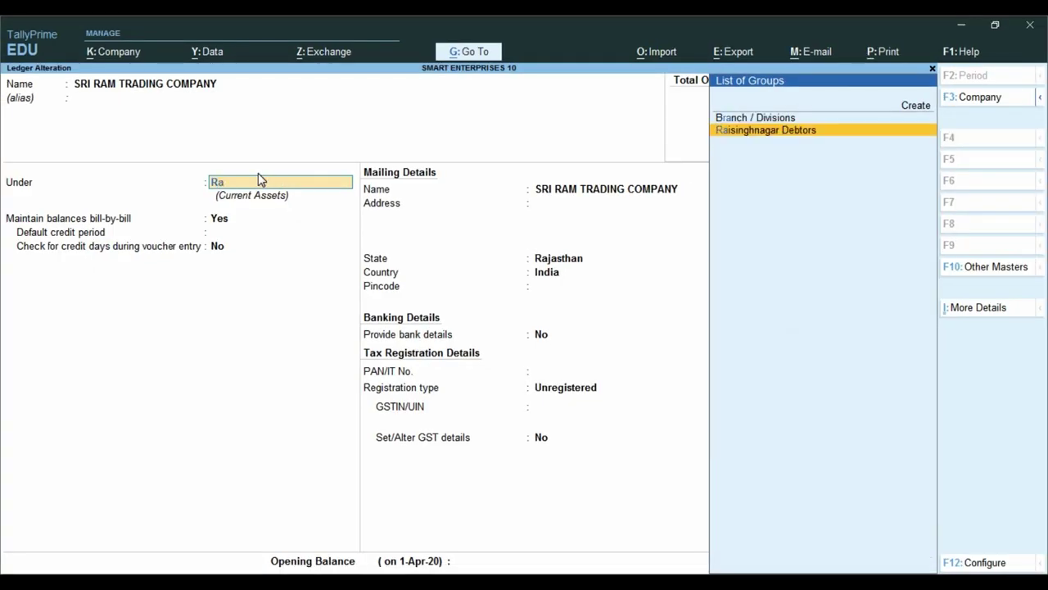
text(i)
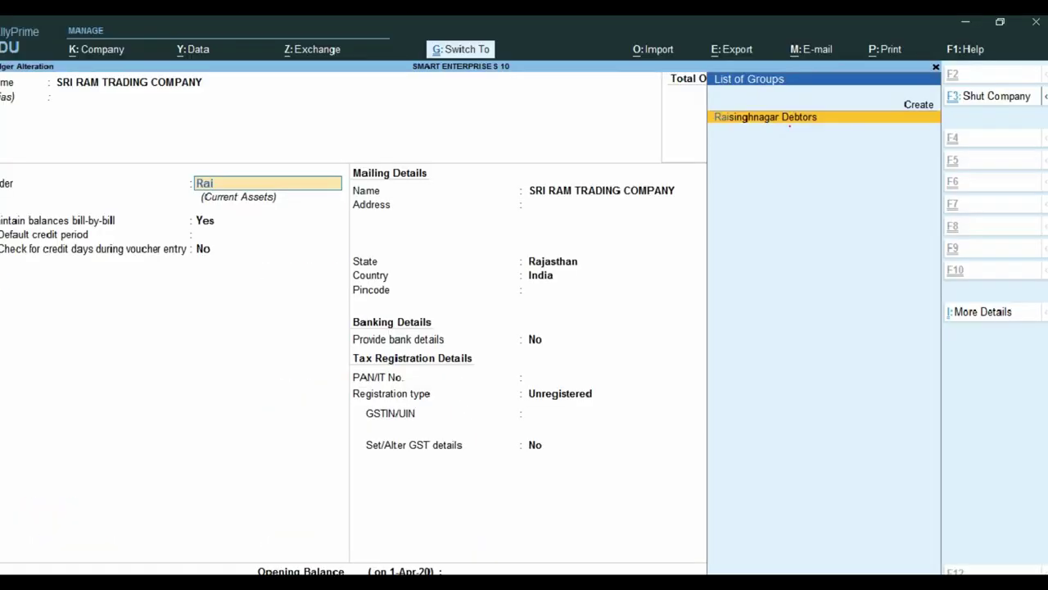
key(Return)
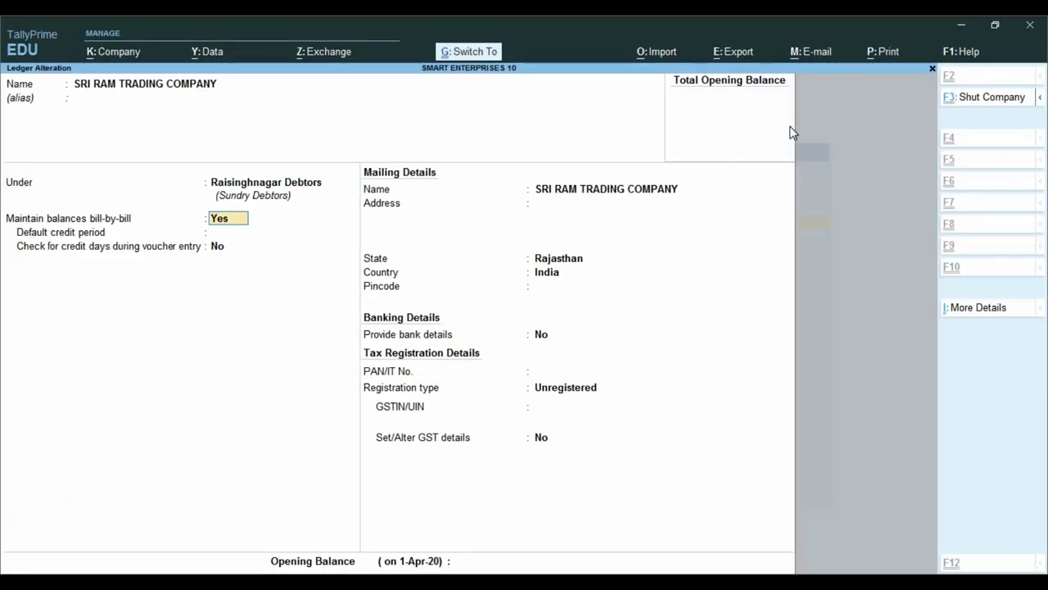
key(ctrl+a)
- Look up the second Raisinghnagar party in the worksheet, and move the BALAJI TRADERS ledger under Raisinghnagar Debtors in TallyPrime
key(alt+Tab)
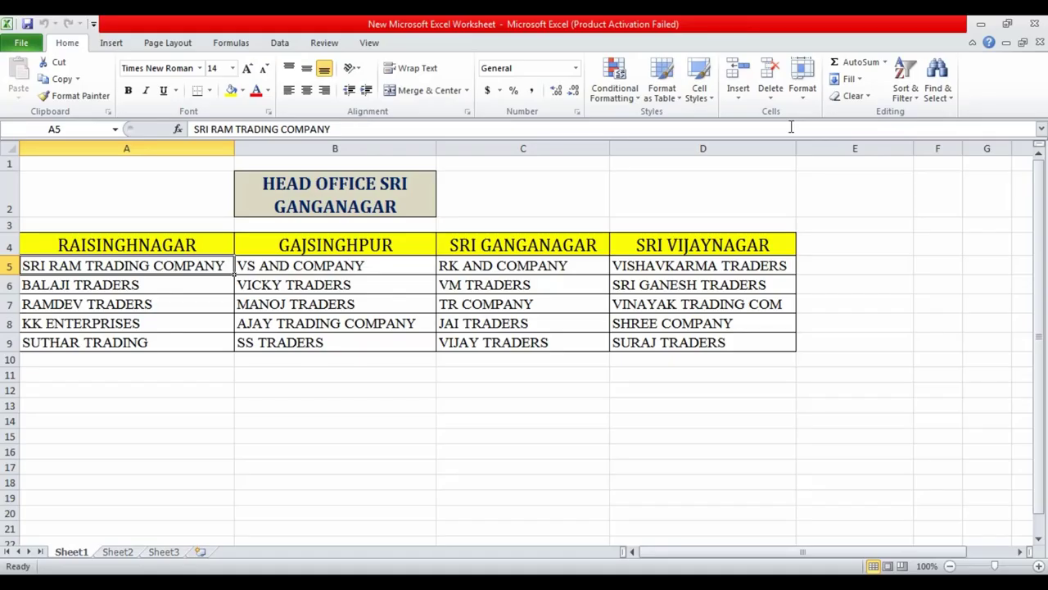
click(145, 285)
key(alt+Tab)
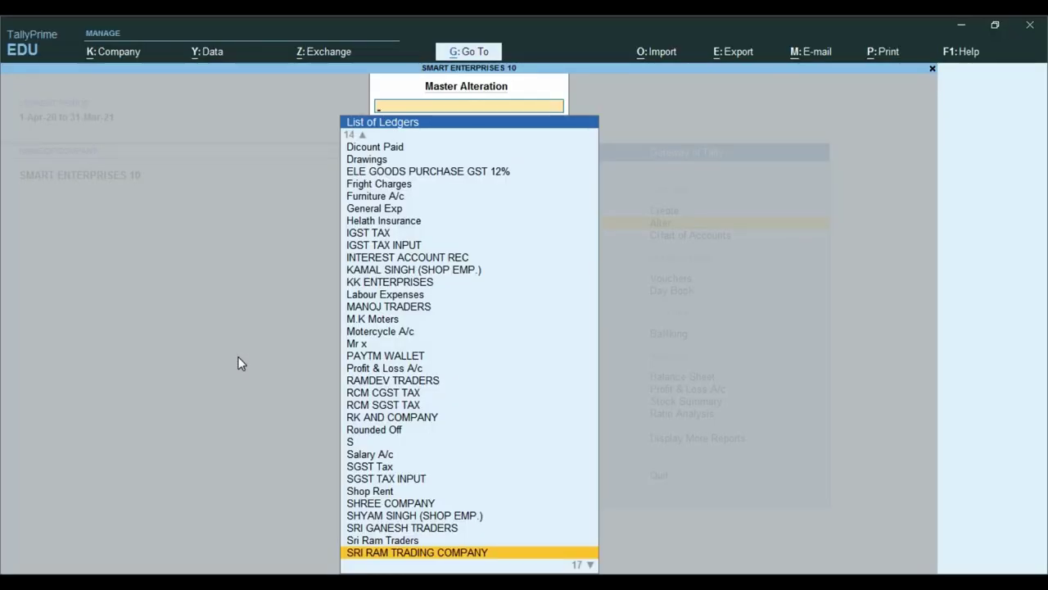
text(Balaji)
key(Return)
key(Return)
key(Return)
text(Rais)
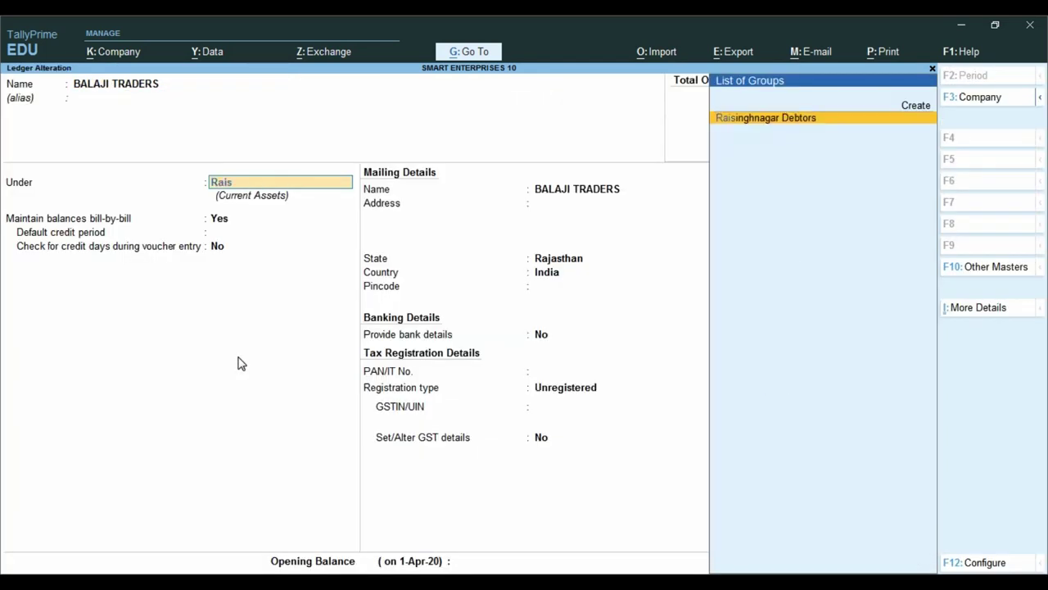
key(Return)
key(ctrl+a)
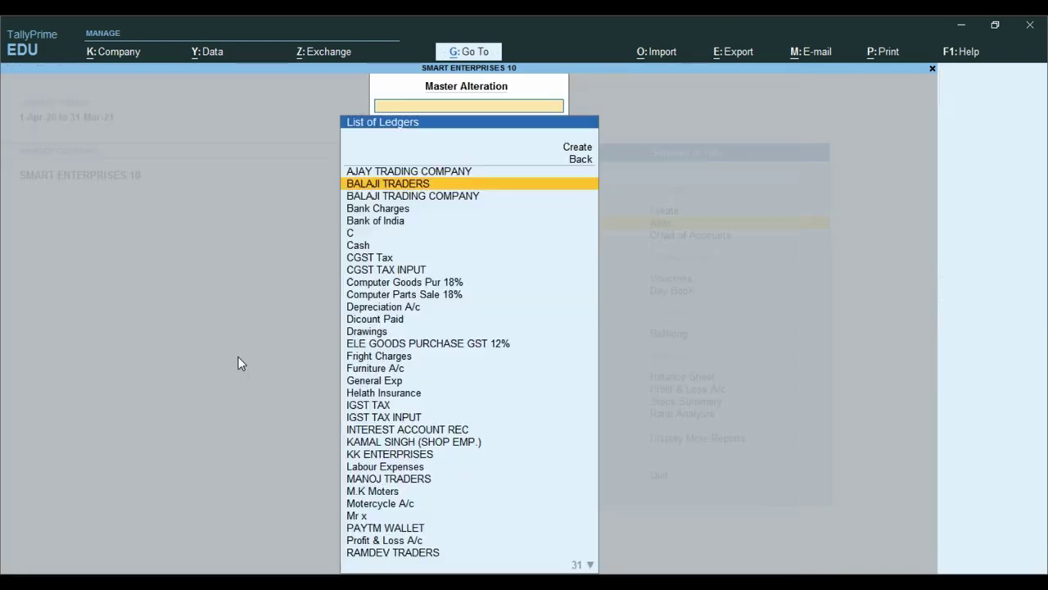
- Look up the third Raisinghnagar party in the worksheet, and move the RAMDEV TRADERS ledger under Raisinghnagar Debtors in TallyPrime
key(alt+Tab)
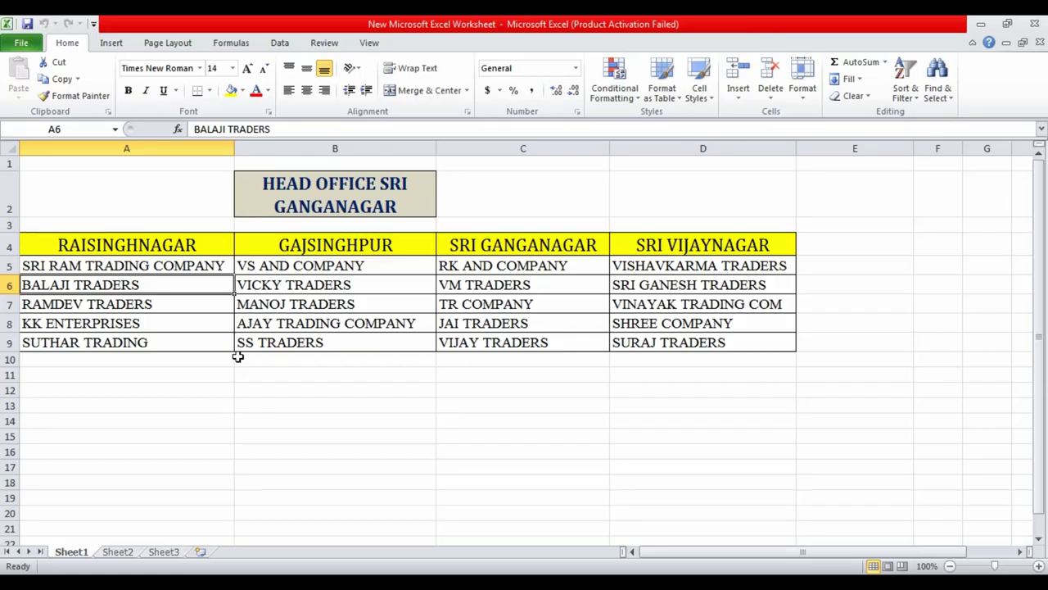
key(alt+Tab)
text(Ramde)
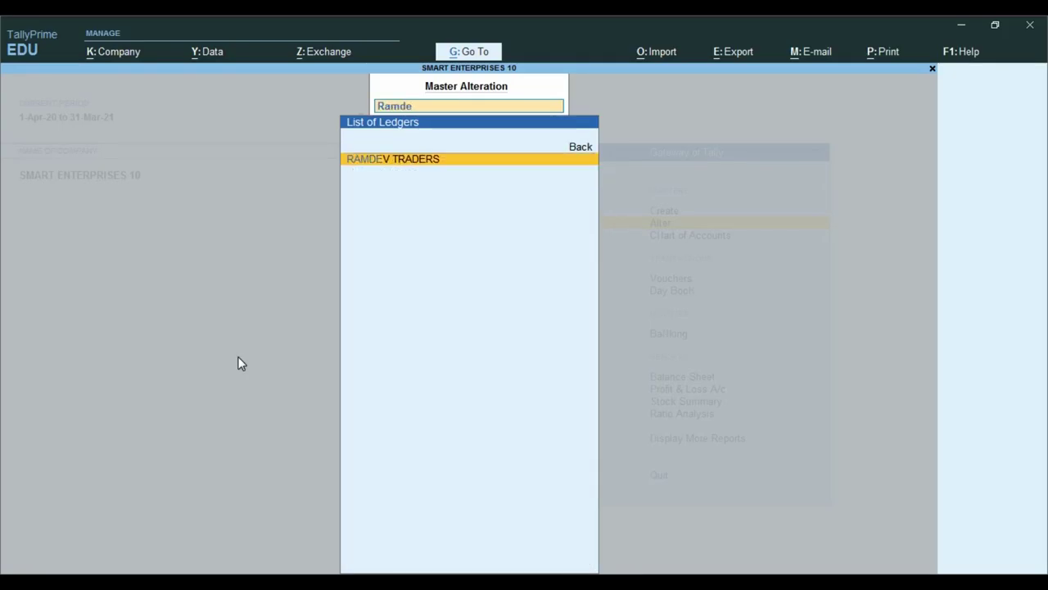
key(Return)
key(Return)
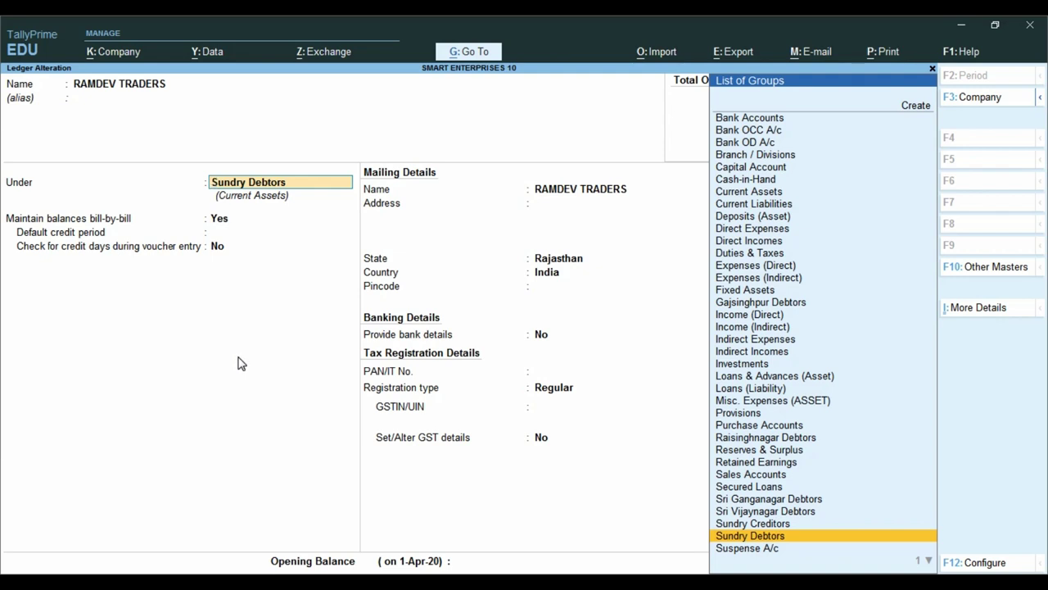
text(Rai)
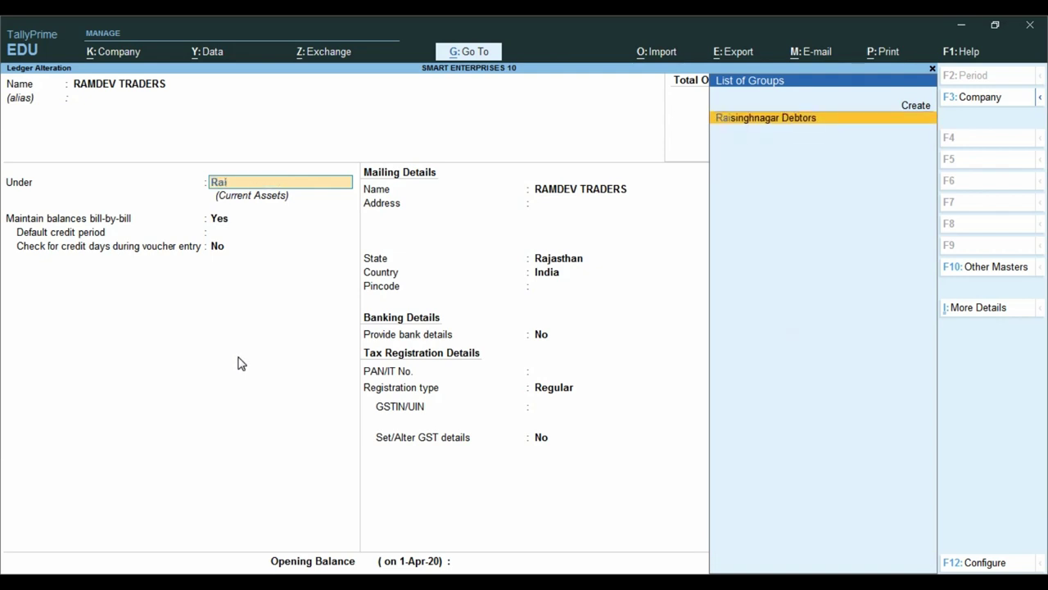
key(Return)
key(ctrl+a)
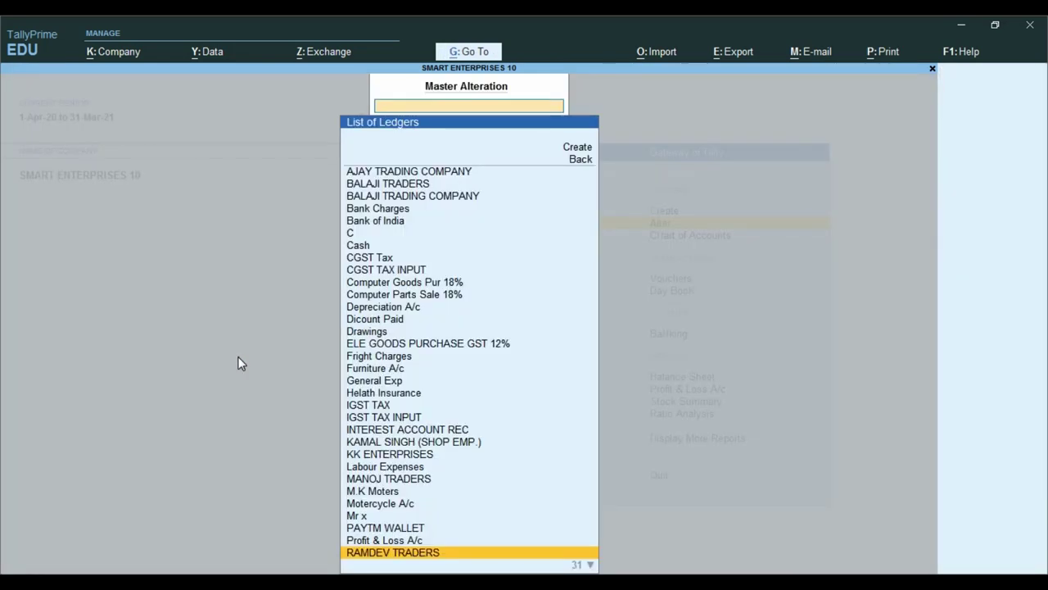
- Look up the fourth Raisinghnagar party in the worksheet, and move the KK ENTERPRISES ledger under Raisinghnagar Debtors in TallyPrime
key(alt+Tab)
key(Down)
key(Down)
key(alt+Tab)
text(Kk)
key(Return)
key(Return)
key(Return)
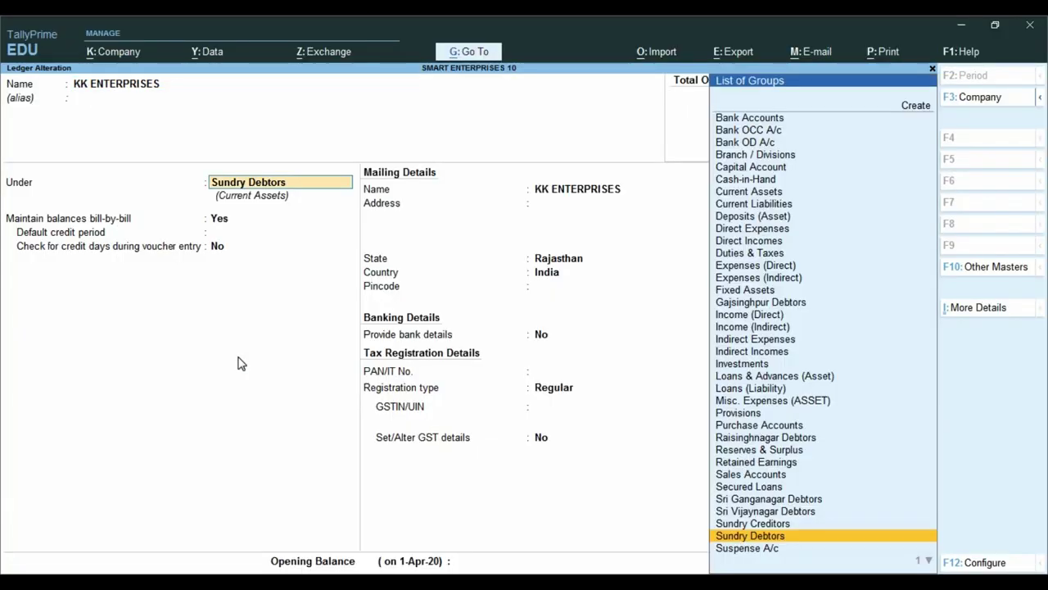
text(Rais)
key(Return)
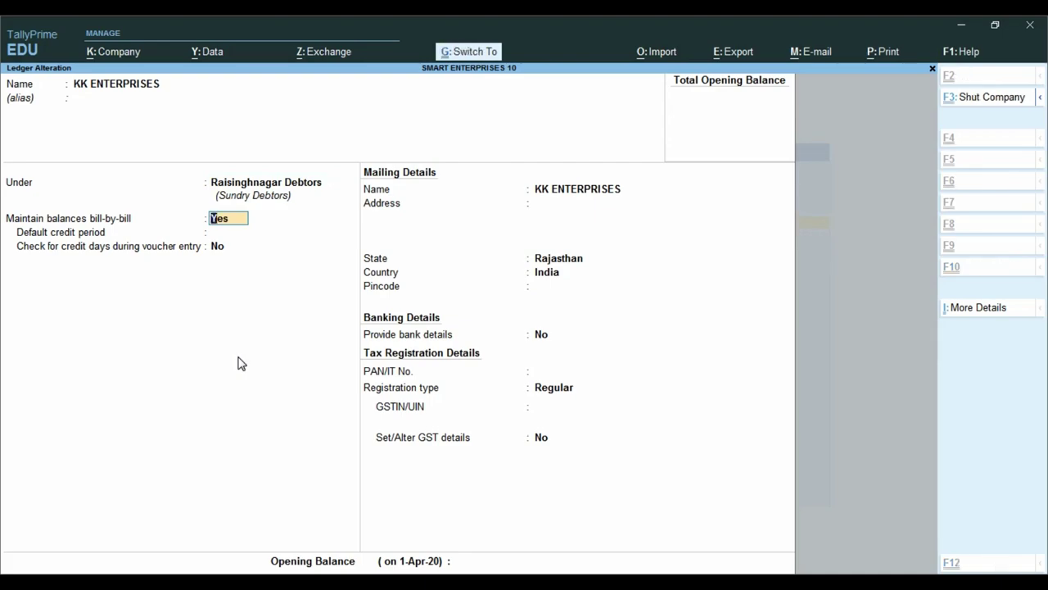
key(ctrl+a)
- Look up the last Raisinghnagar party in the worksheet, and move the SUTHAR TRADING ledger under Raisinghnagar Debtors in TallyPrime
key(alt+Tab)
key(Down)
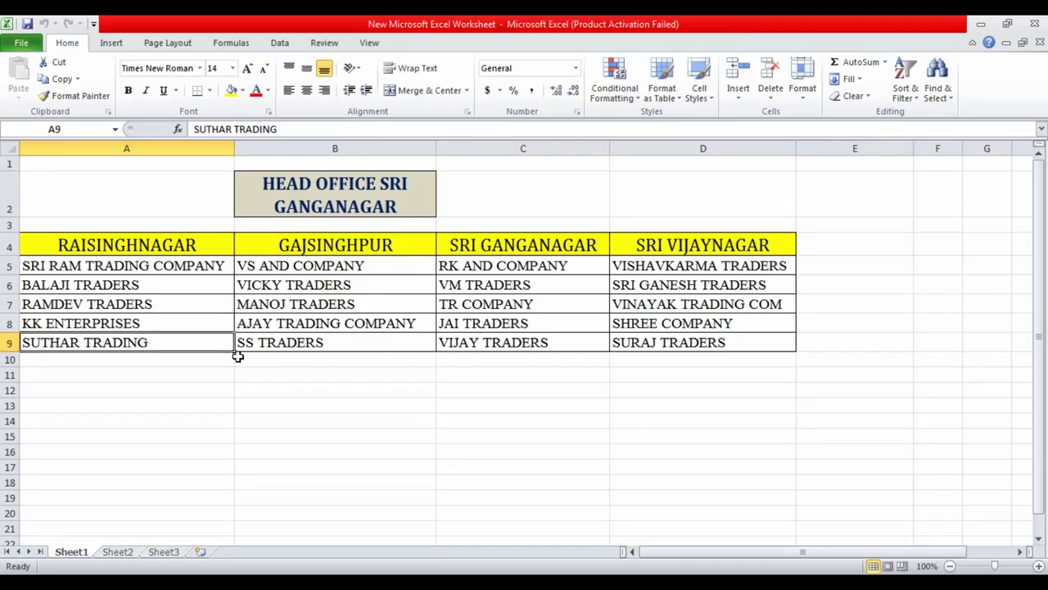
key(alt+Tab)
text(Suthar)
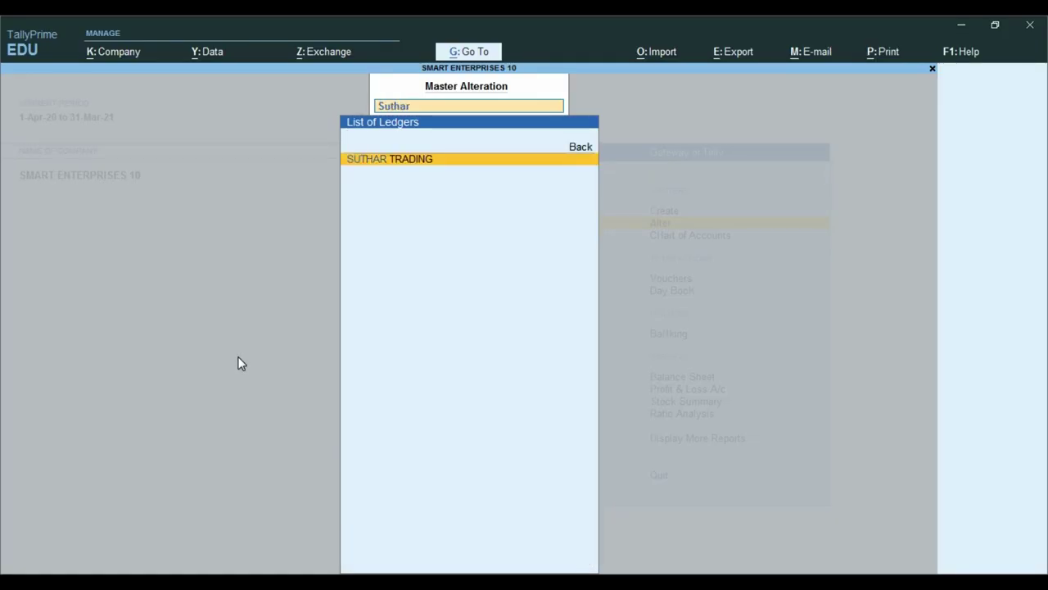
key(Return)
key(Return)
key(Return)
text(Rais)
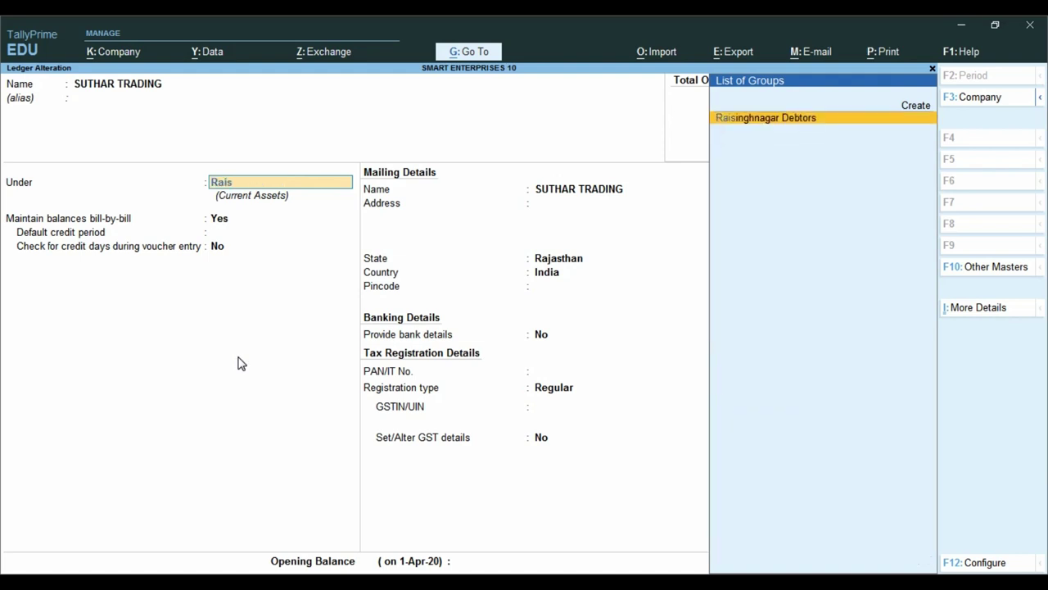
key(Return)
key(ctrl+a)
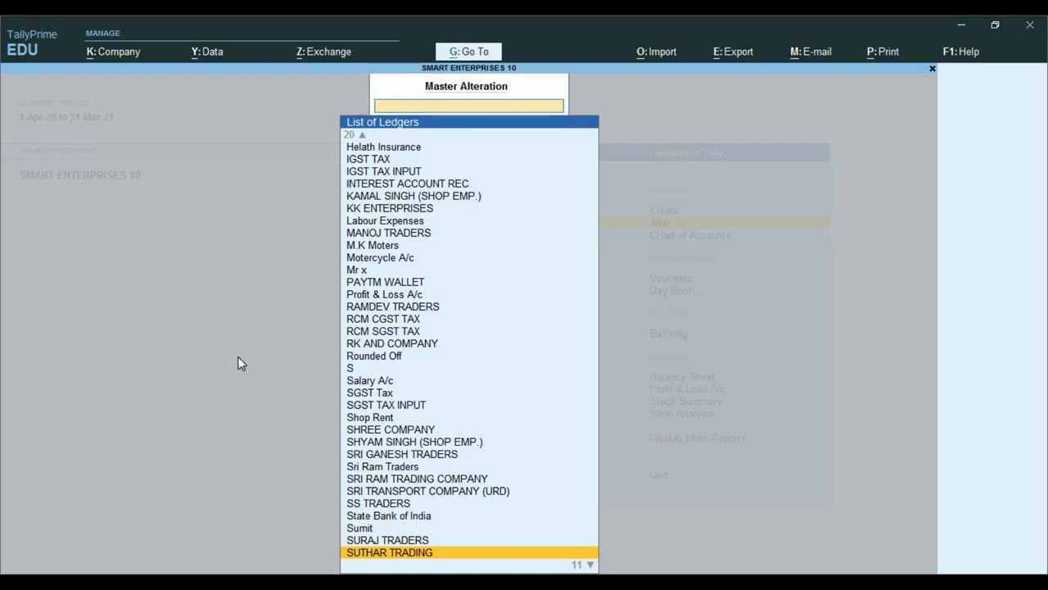
- Review the Raisinghnagar parties in the Excel worksheet and look up the first party listed under Gajsinghpur
key(alt+Tab)
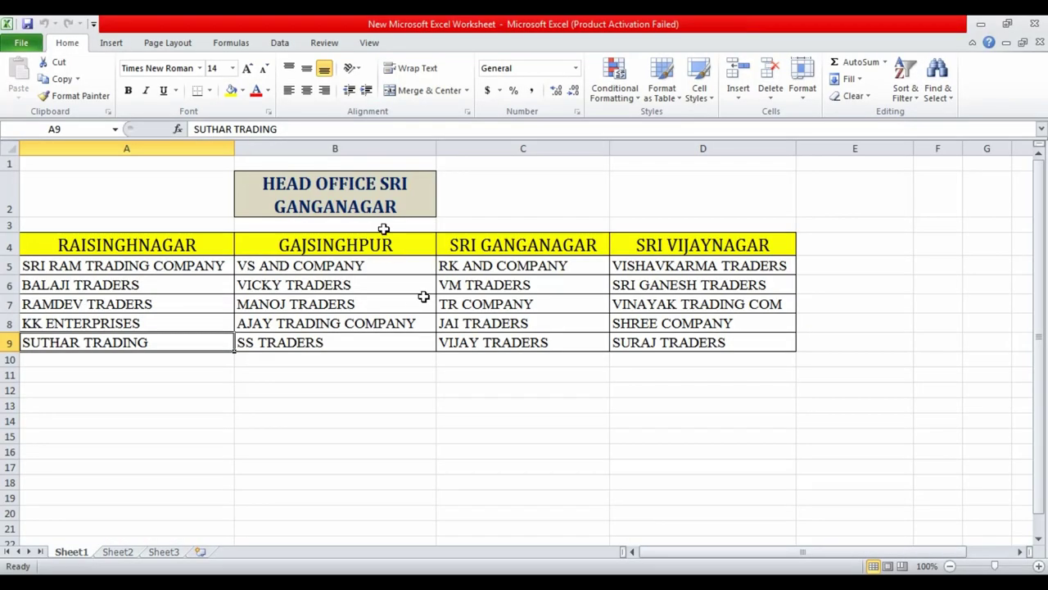
drag(151, 268, 149, 342)
click(321, 414)
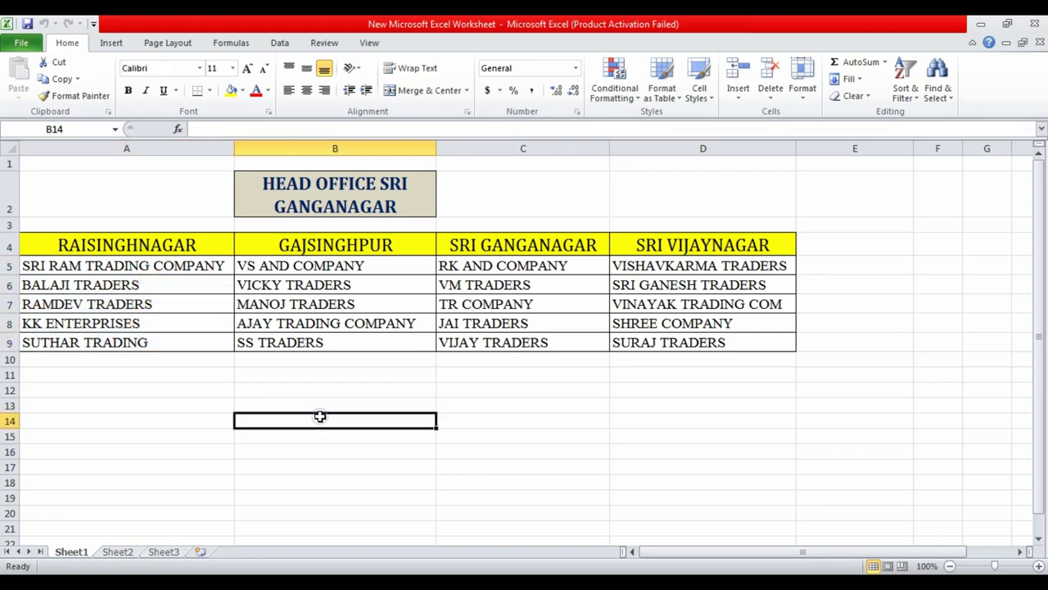
click(331, 267)
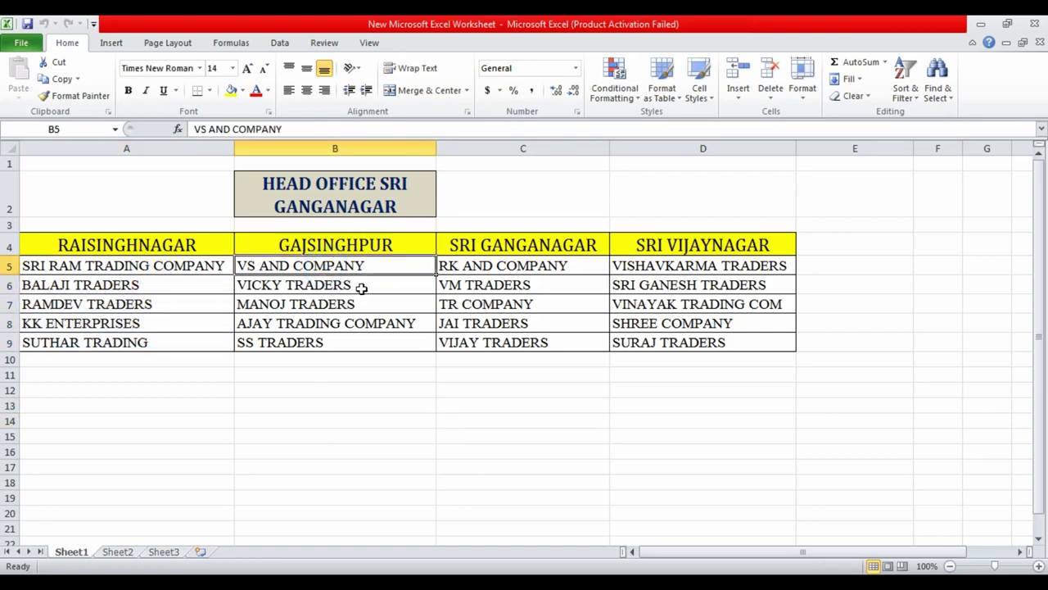
- Return to TallyPrime, move the VS AND COMPANY ledger under Gajsinghpur Debtors and save it
key(alt+Tab)
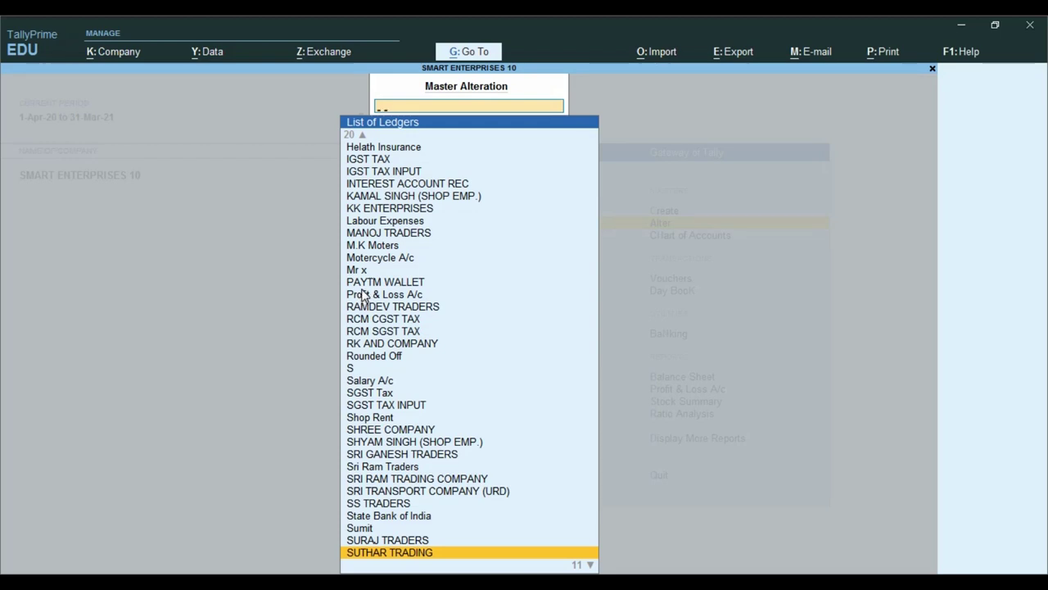
text(Vs)
key(Return)
key(Return)
key(Return)
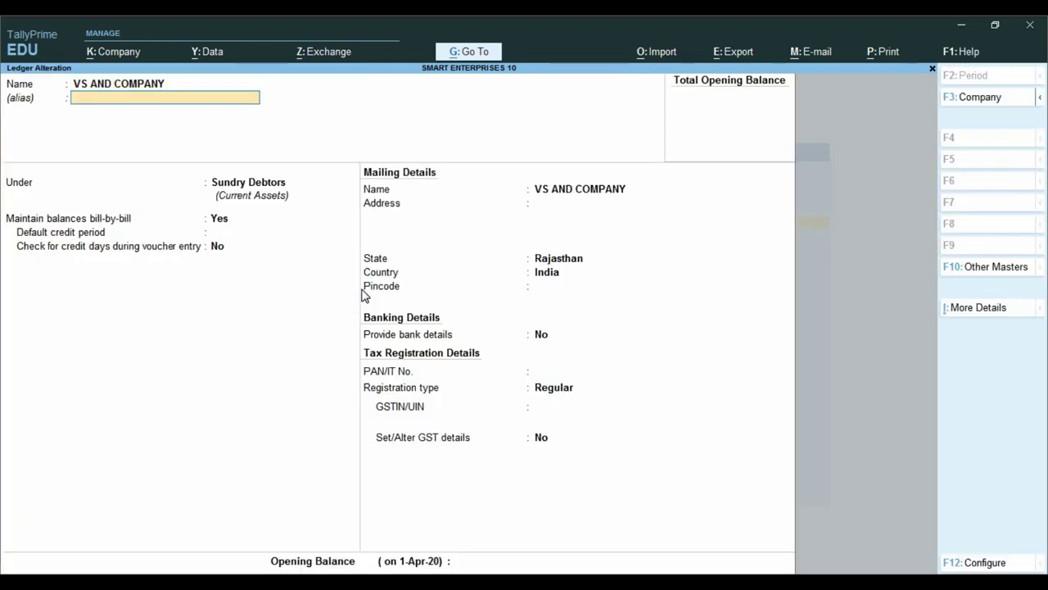
text(Gaj)
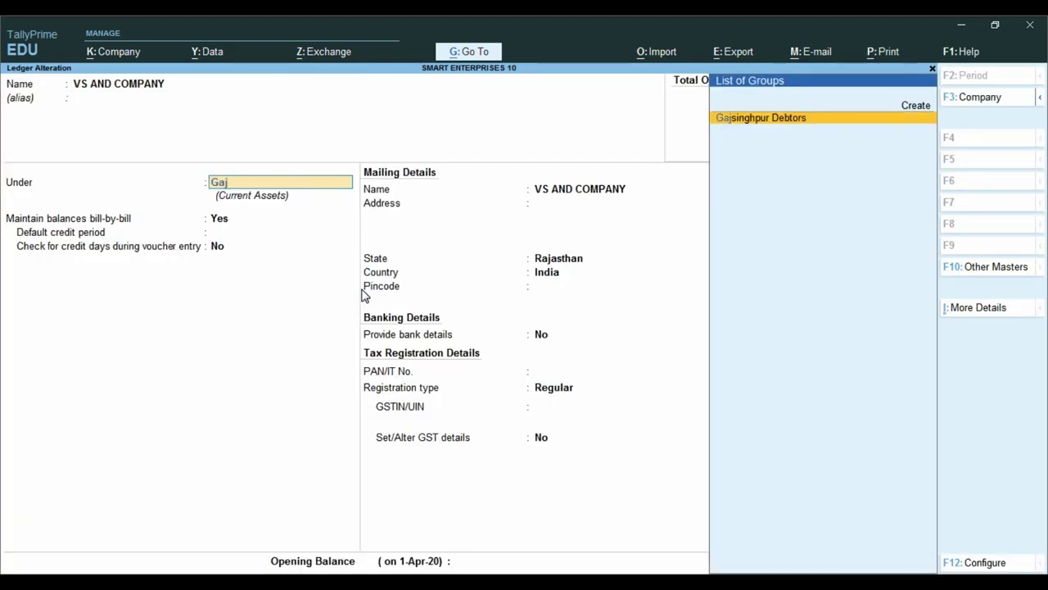
key(Return)
key(Return)
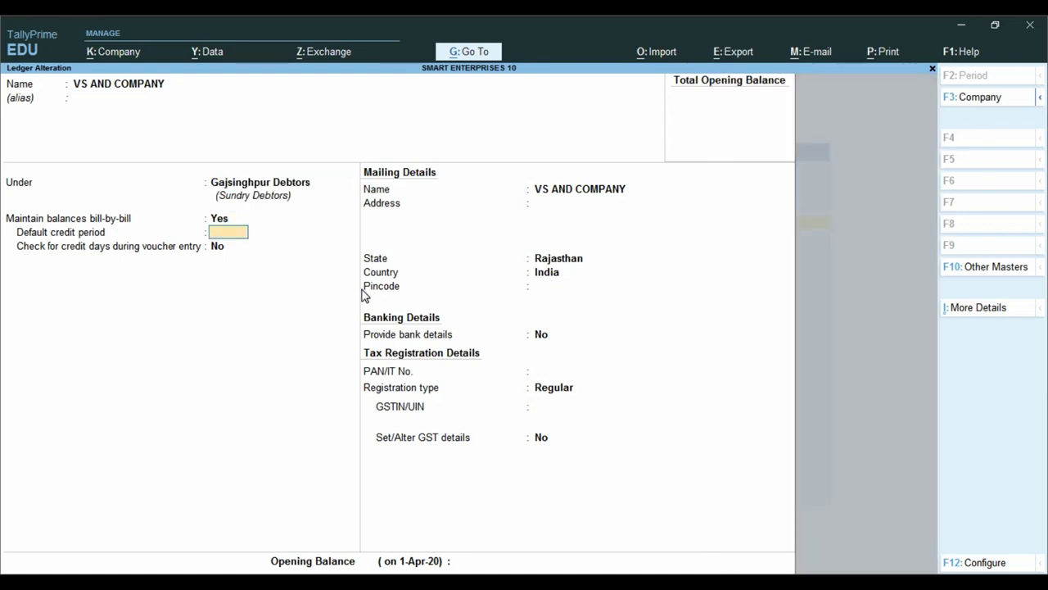
key(ctrl+a)
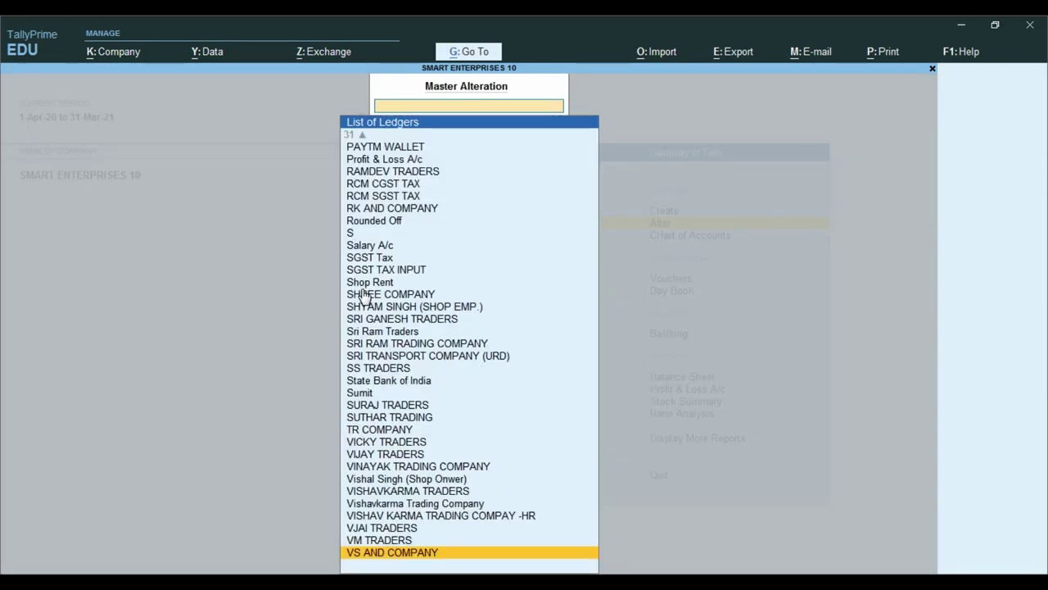
- Review the Gajsinghpur, Sri Ganganagar and Sri Vijaynagar parties in the Excel worksheet, and close the list of ledgers in TallyPrime
key(alt+Tab)
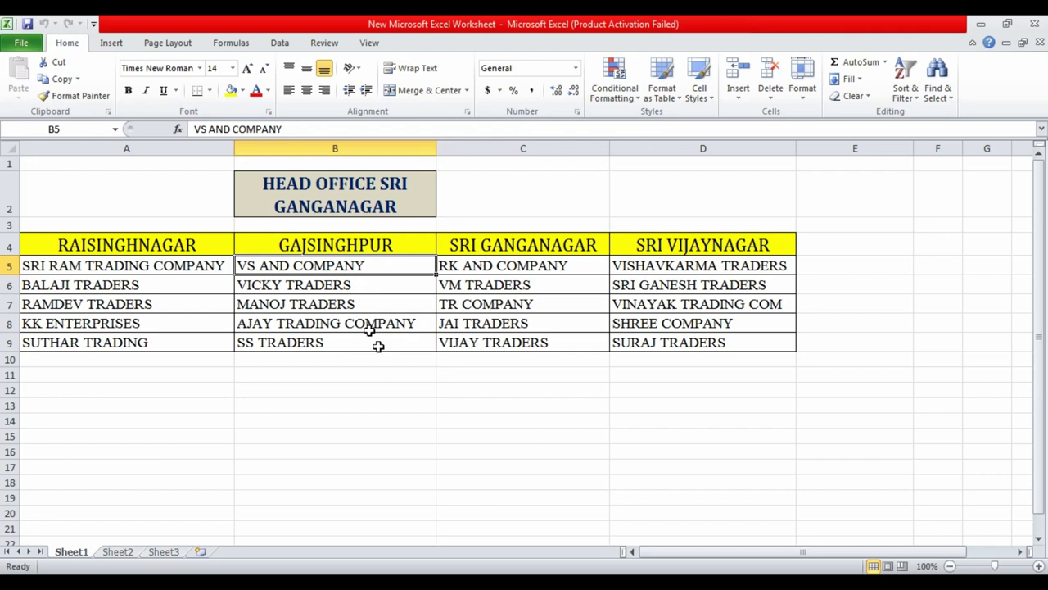
click(508, 266)
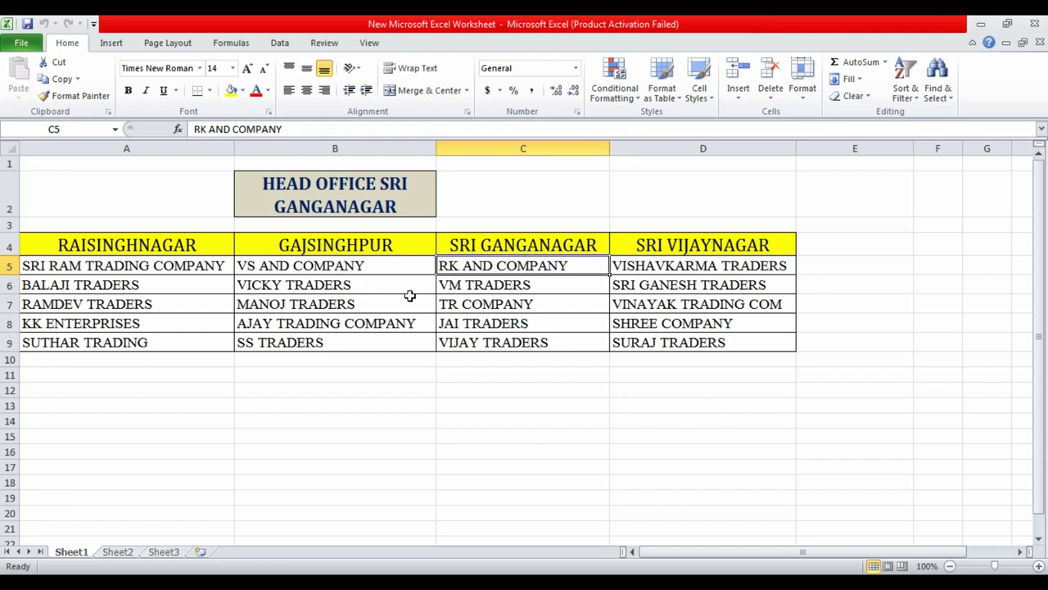
click(370, 286)
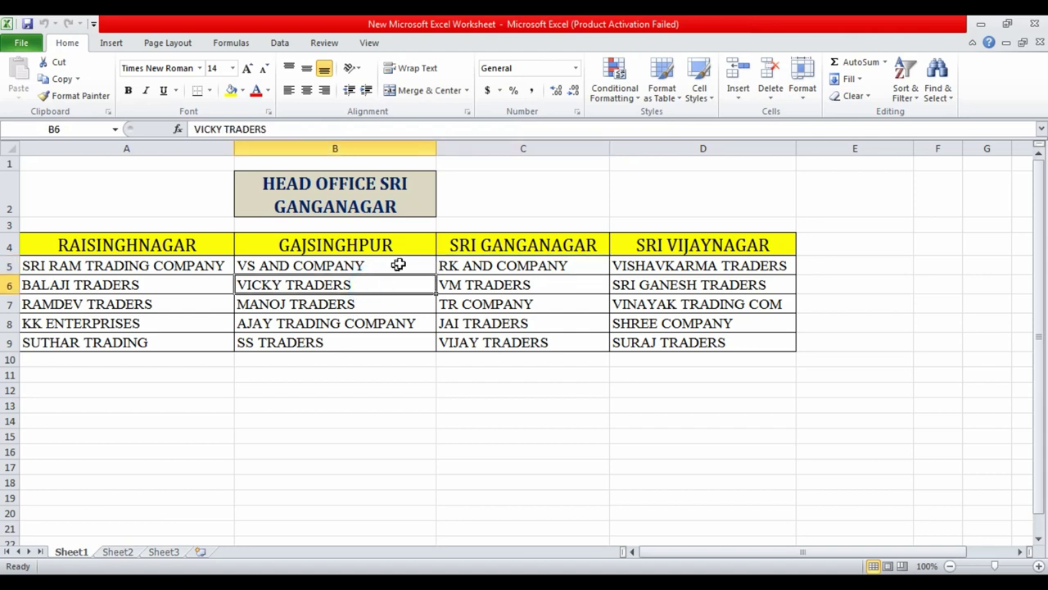
click(498, 288)
click(529, 243)
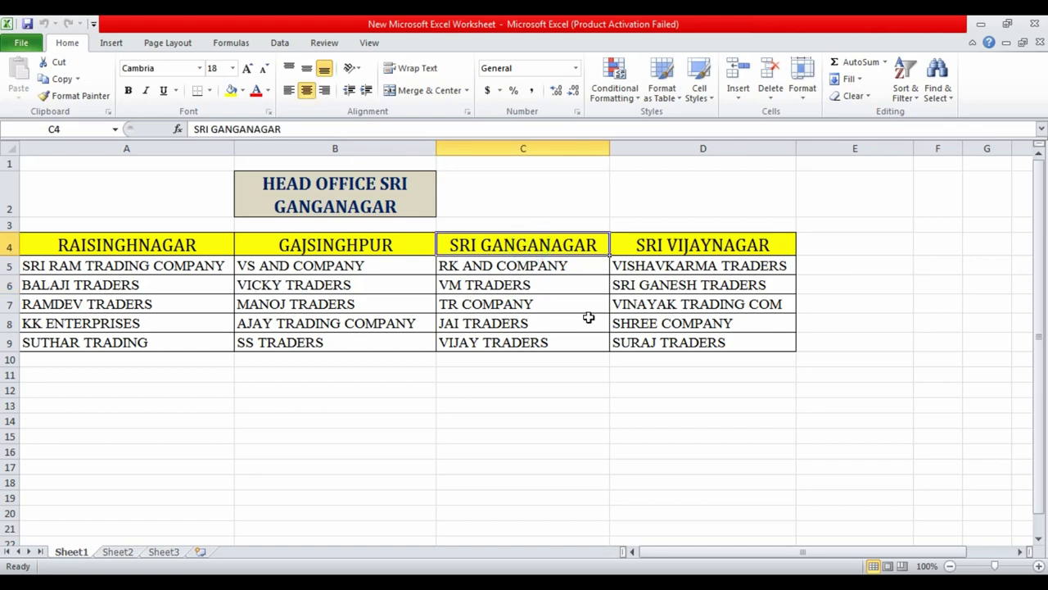
key(alt+Tab)
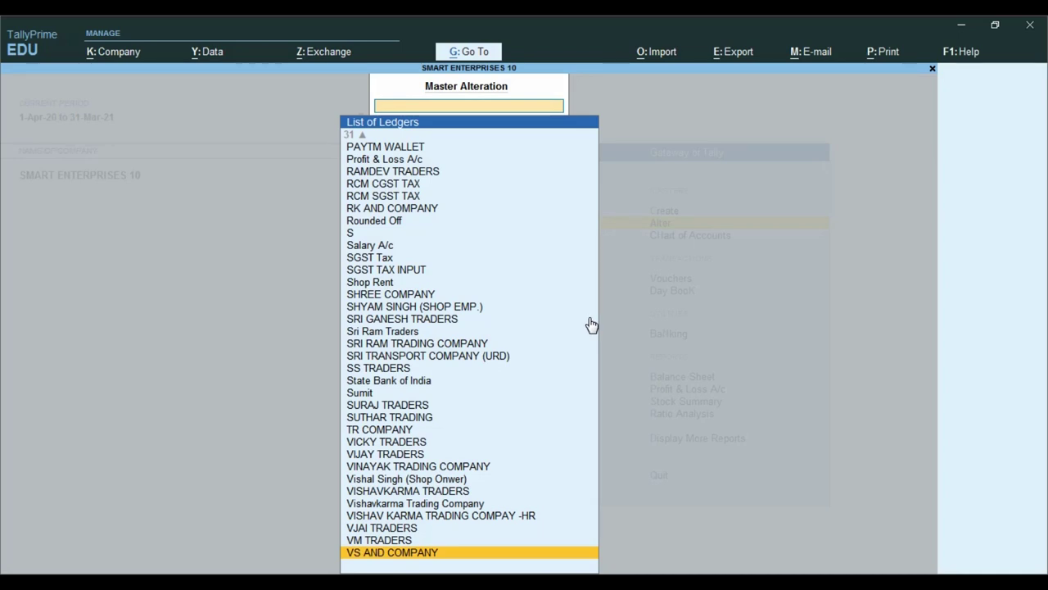
key(Escape)
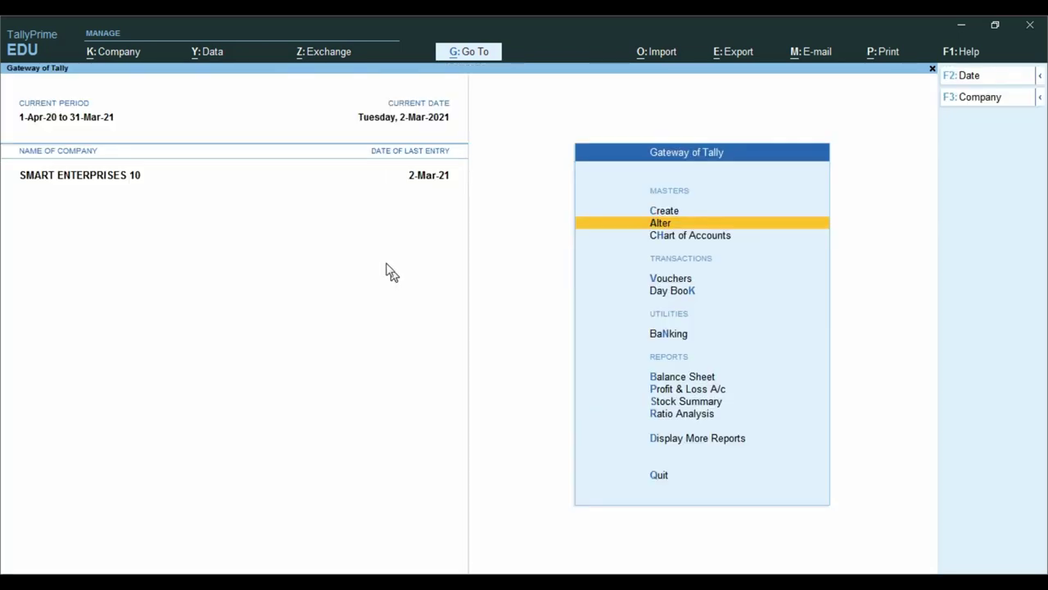
key(alt+Tab)
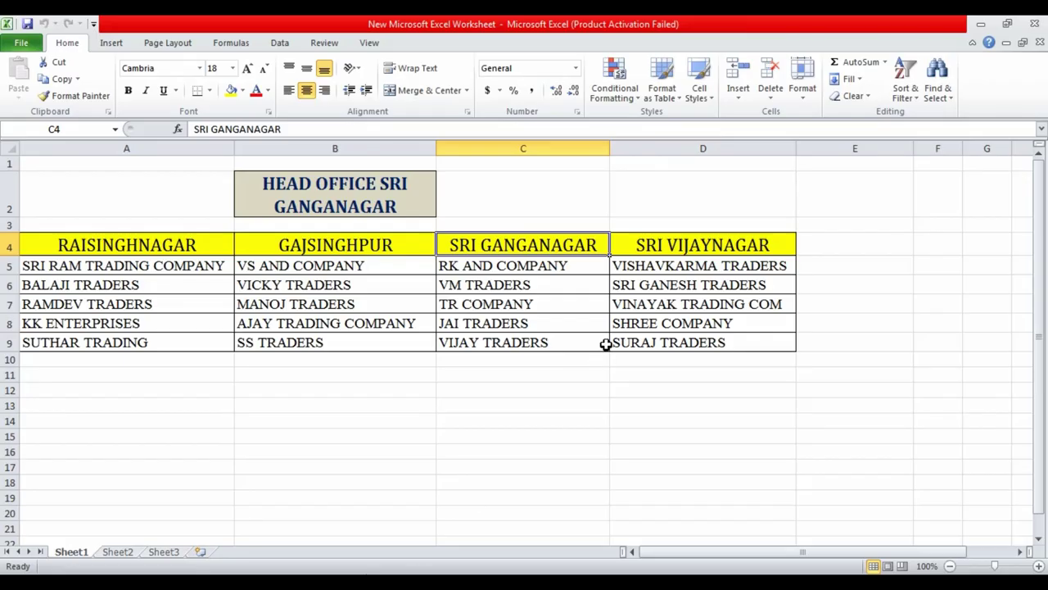
click(713, 287)
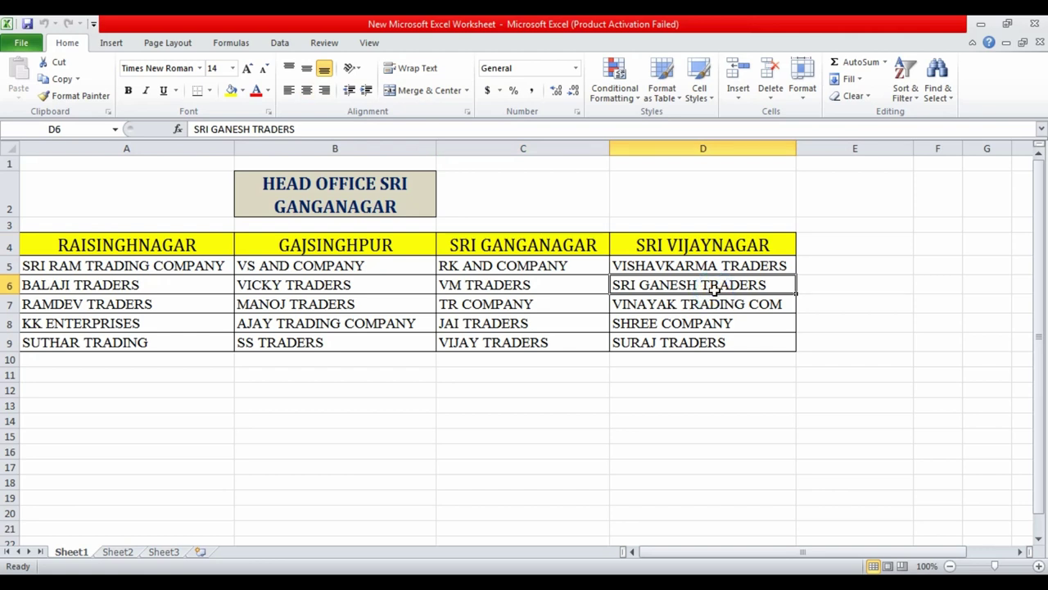
- Return to TallyPrime and open the Balance Sheet of SMART ENTERPRISES 10
click(305, 586)
click(308, 525)
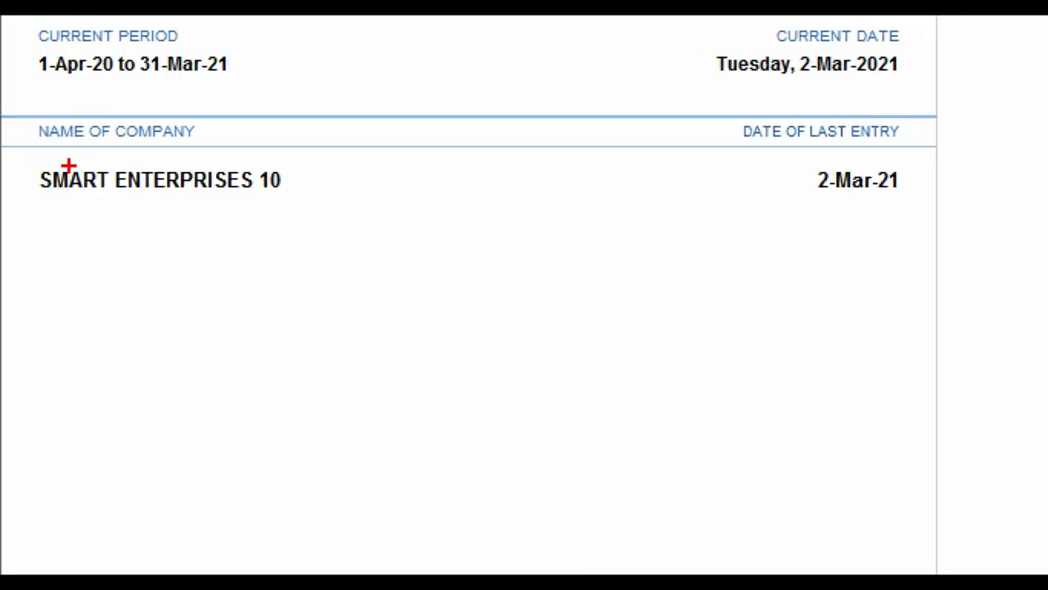
drag(17, 161, 393, 226)
key(Down)
key(Down)
key(Down)
key(Down)
key(Down)
key(Down)
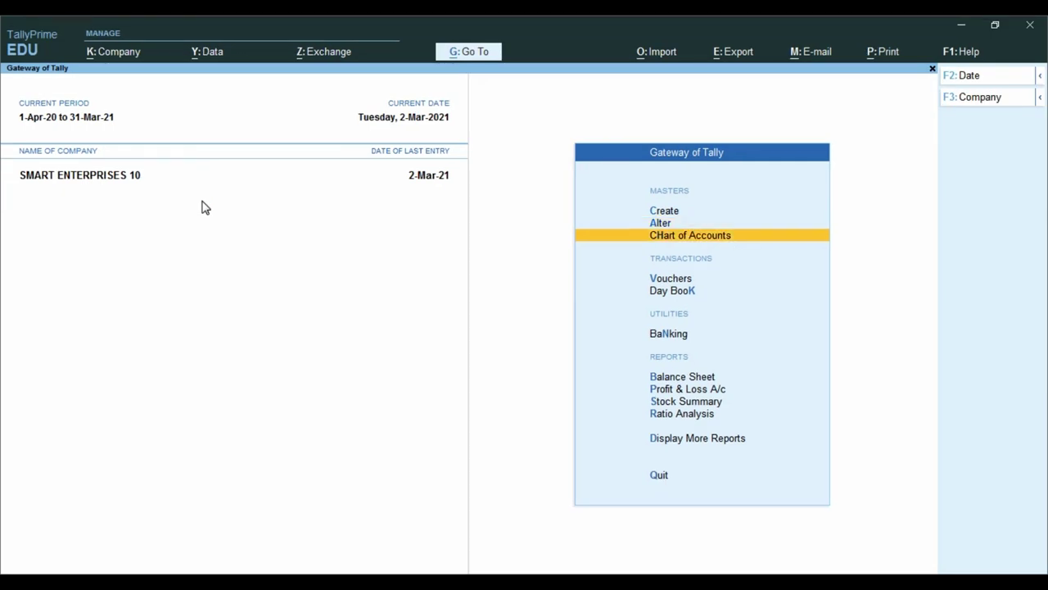
key(Down)
key(Up)
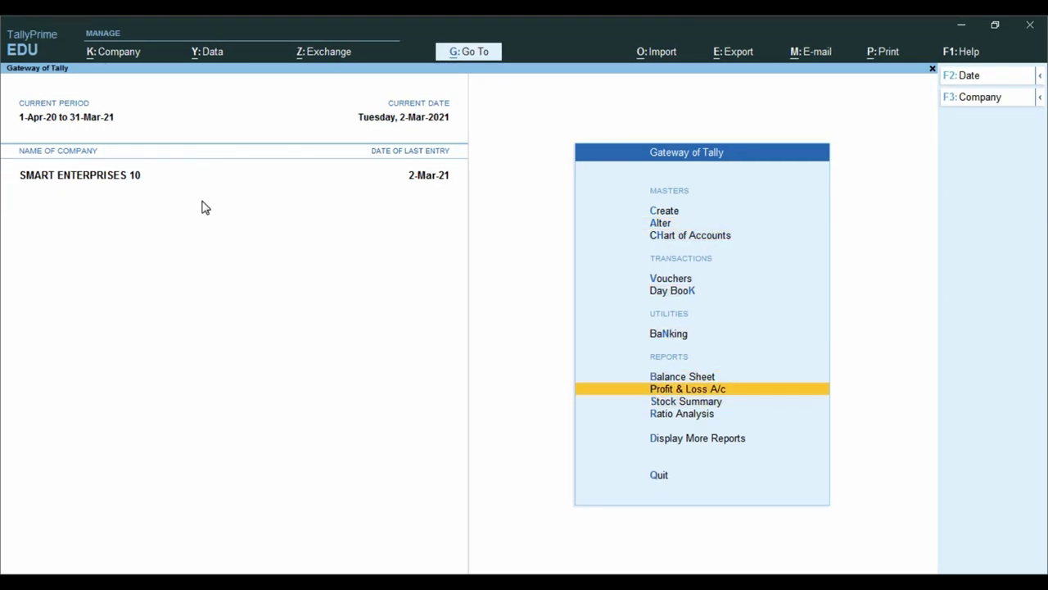
key(Up)
key(Return)
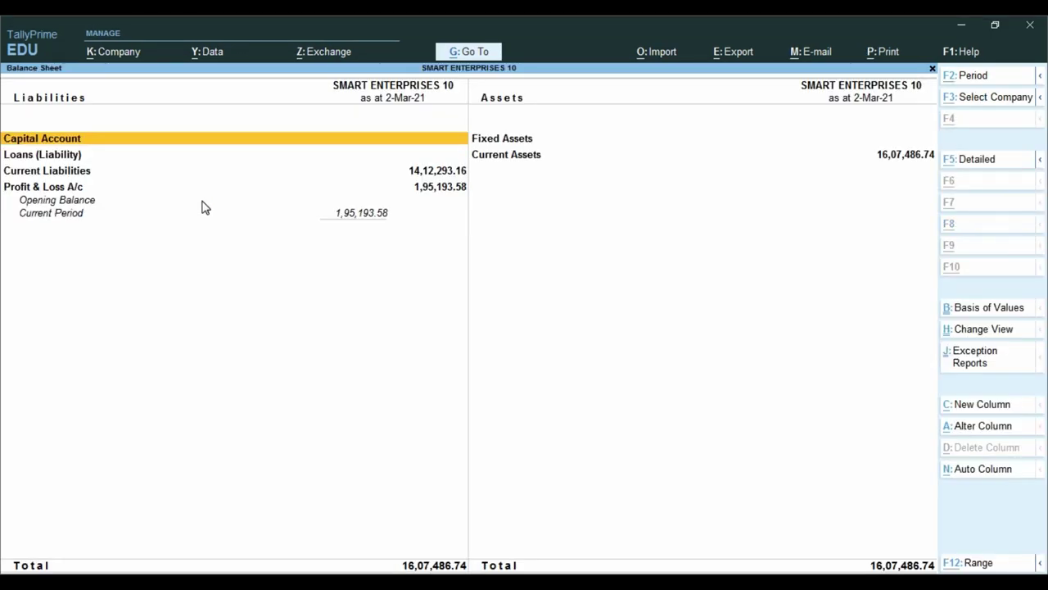
- Show the Balance Sheet in detail and examine the Sundry Debtors amount under Current Assets
key(alt+F5)
key(Right)
key(Down)
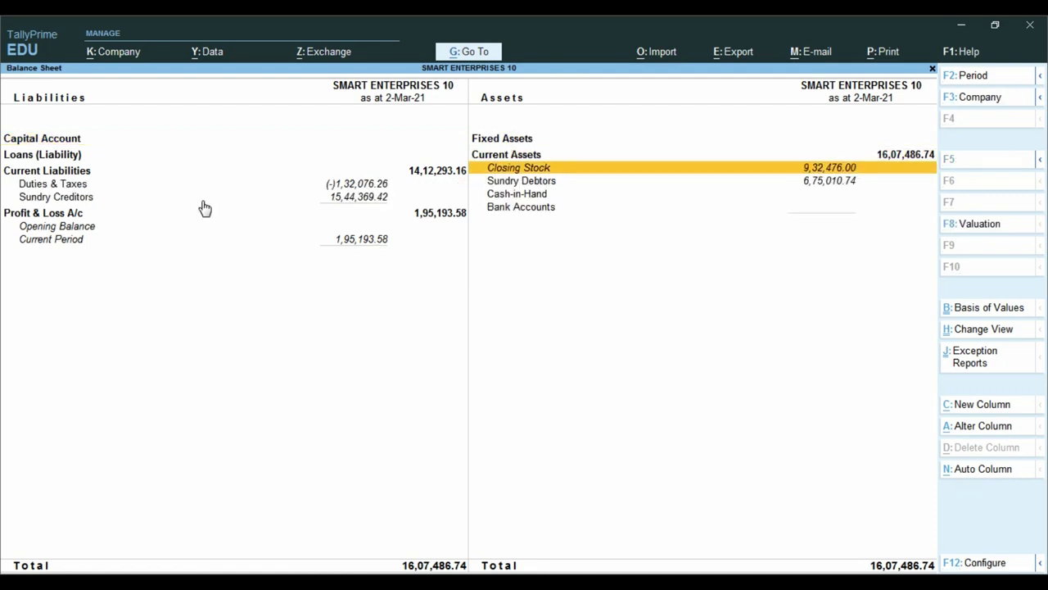
key(ctrl)
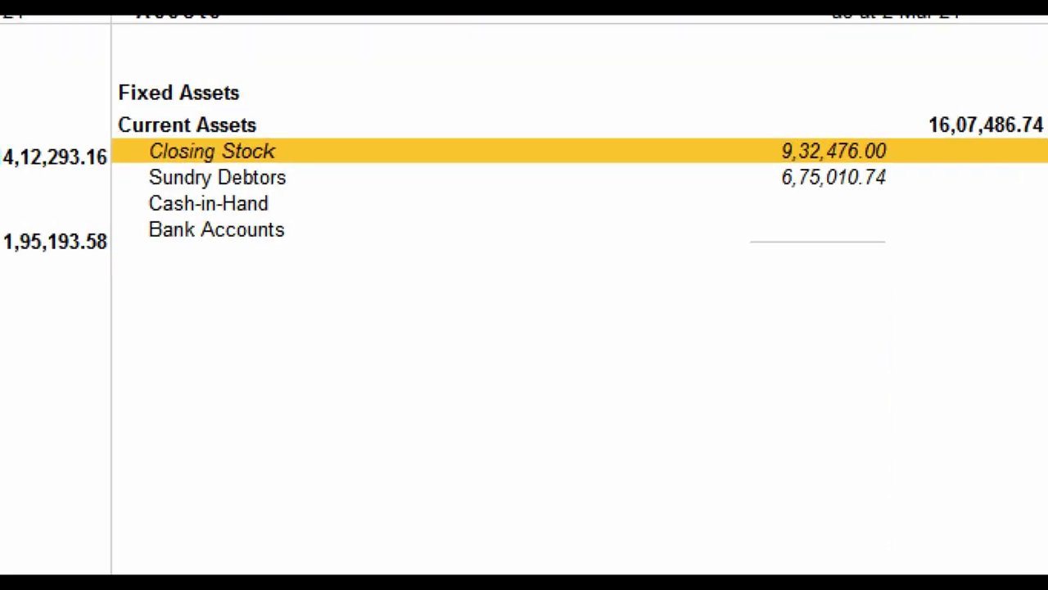
drag(747, 159, 782, 178)
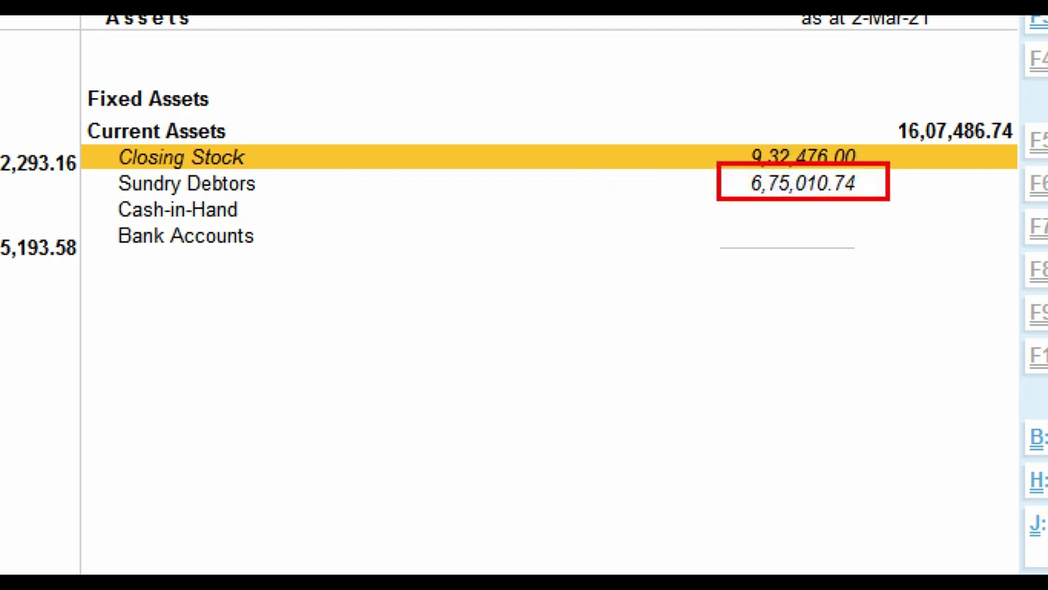
- Switch to the TallyPrime window of SMART ENTERPRISES 11 and open its Balance Sheet in detailed form
click(305, 569)
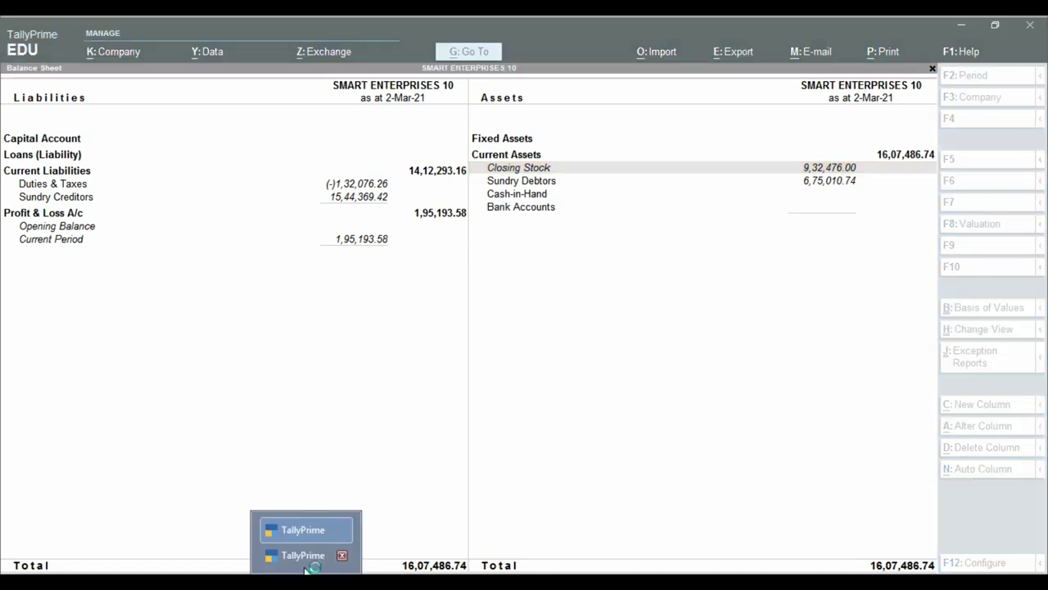
click(304, 557)
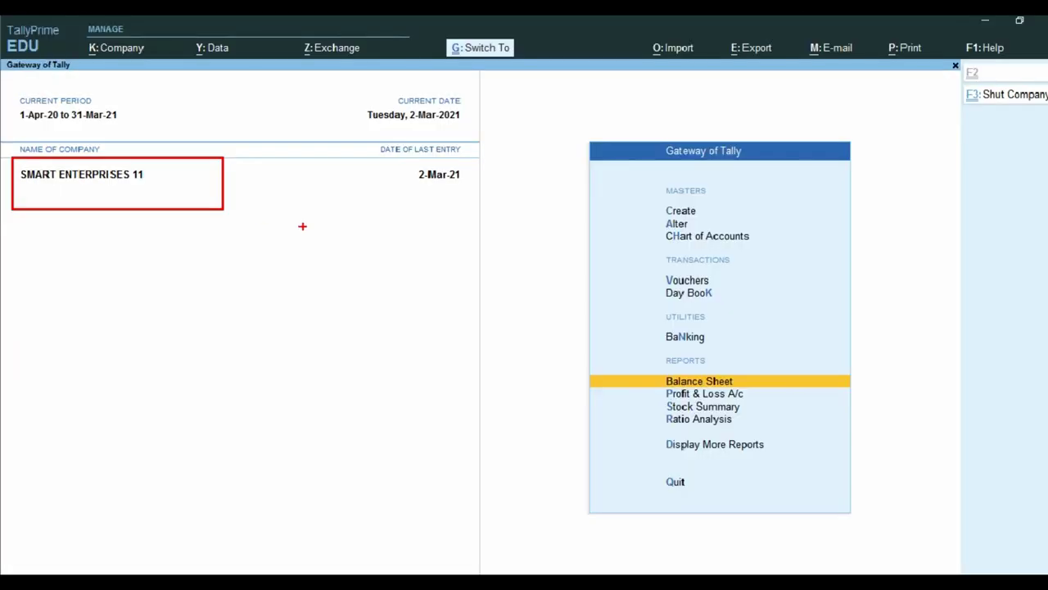
key(Return)
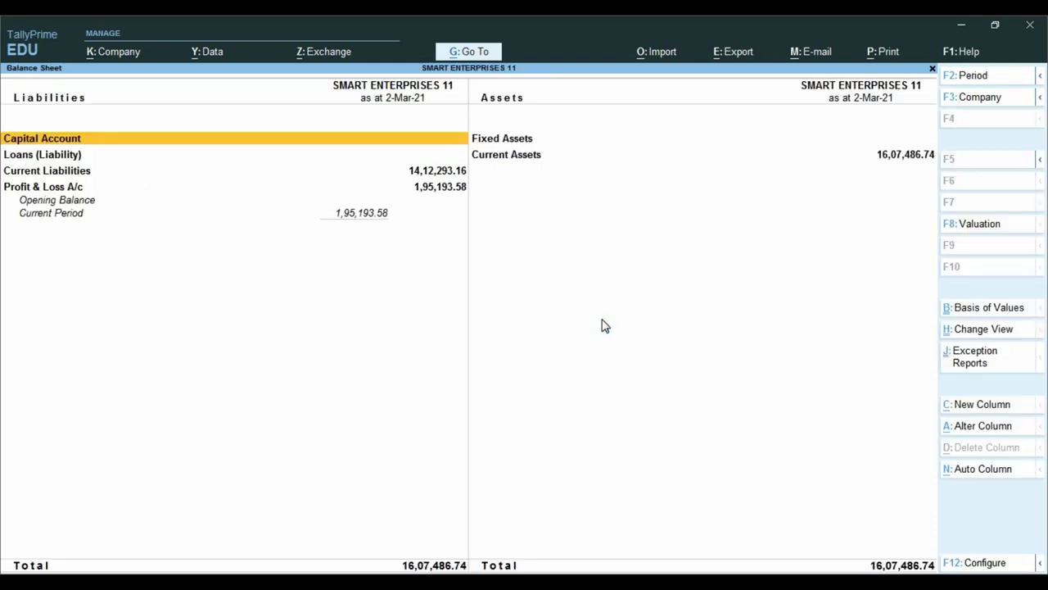
key(alt+F5)
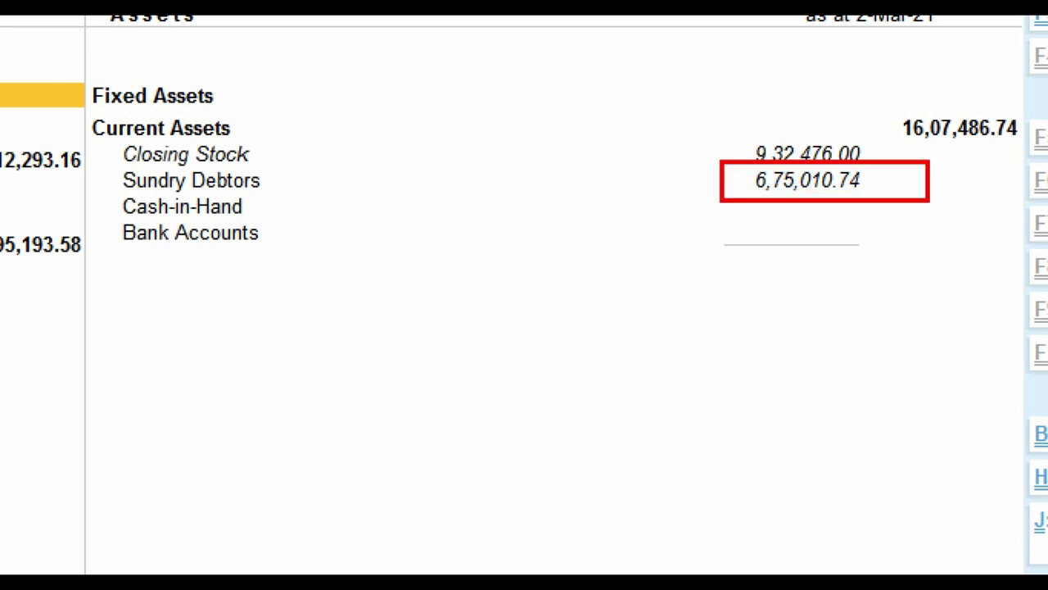
- Drill down into Sundry Debtors under Current Assets to view the party-wise balances of SMART ENTERPRISES 11
key(Right)
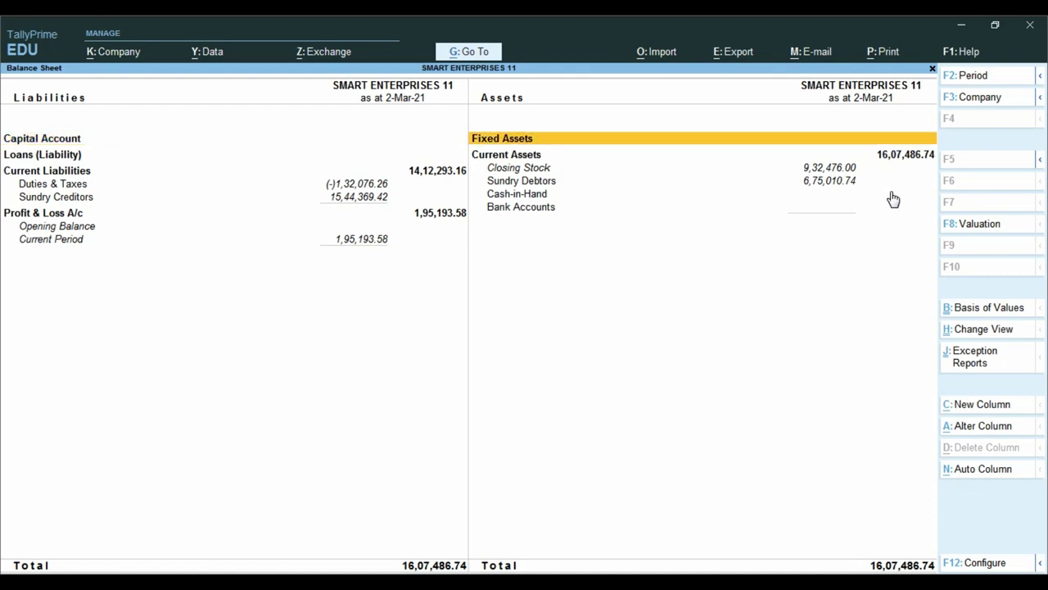
key(Down)
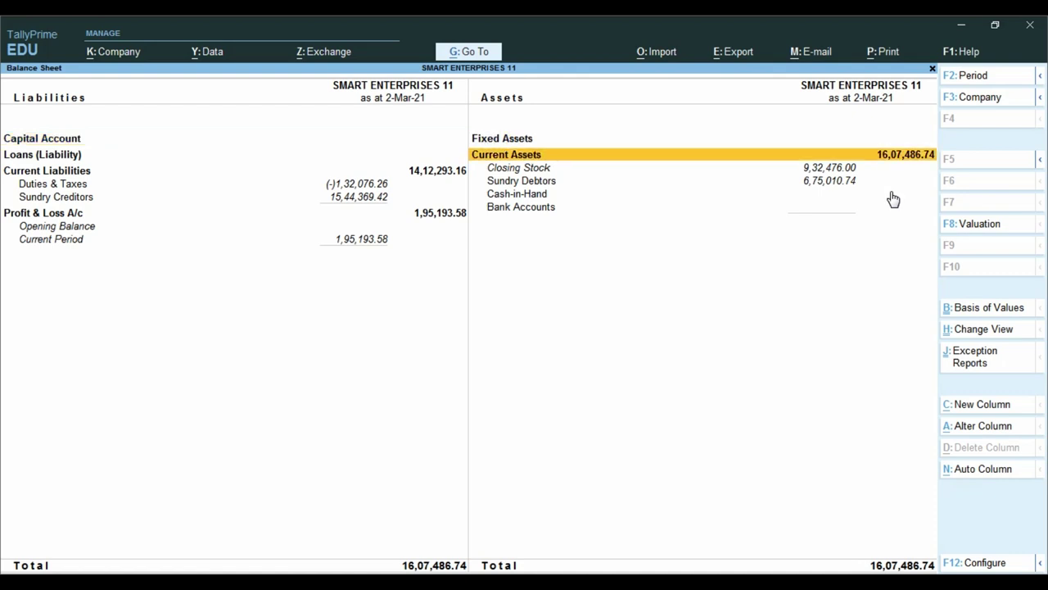
key(Down)
key(Down)
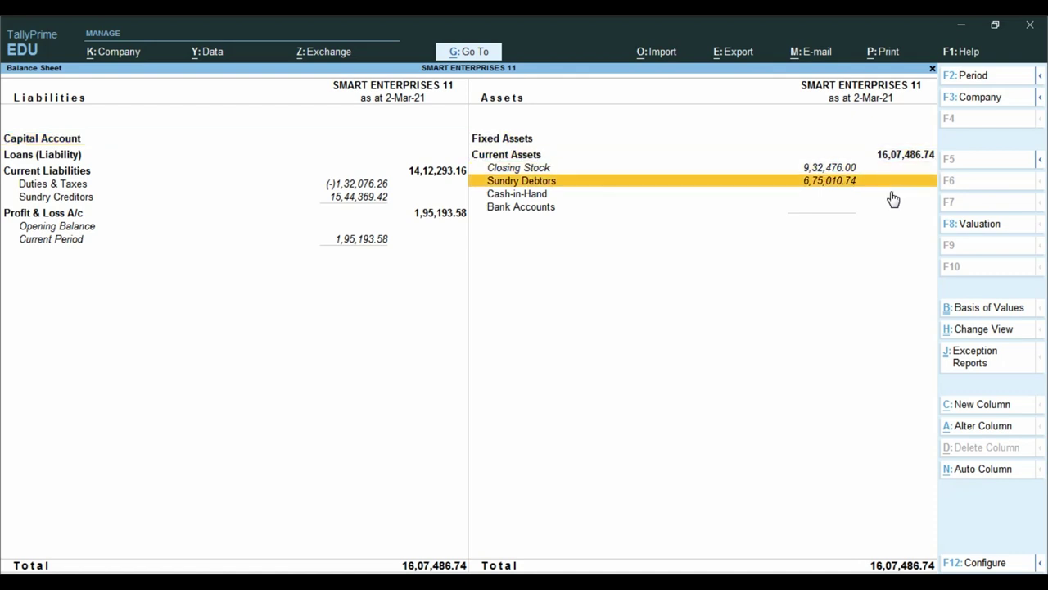
key(Return)
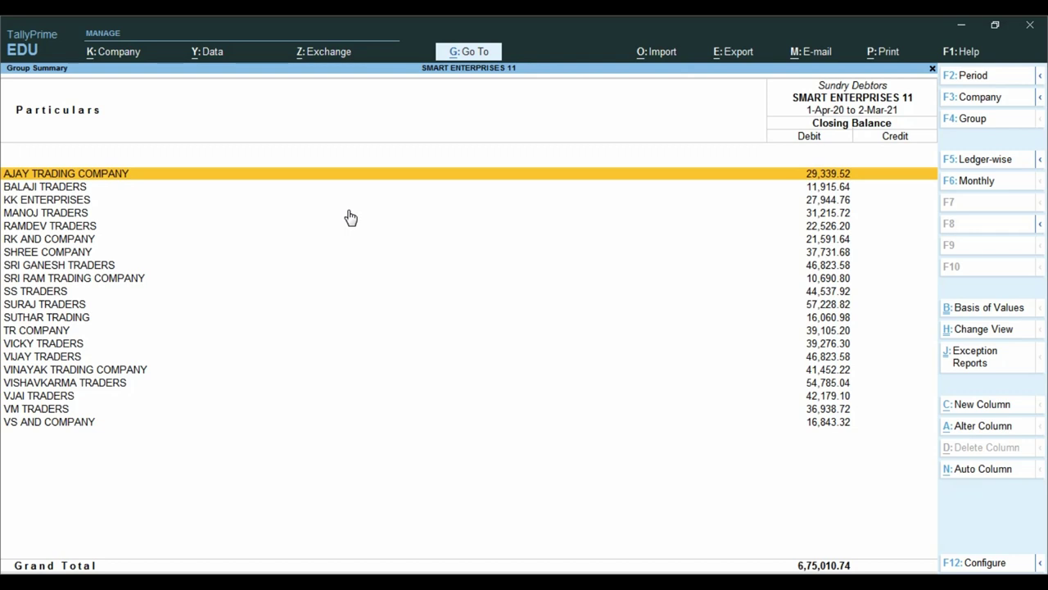
- Return to SMART ENTERPRISES 10, open Sundry Debtors from its Balance Sheet and examine the closing balances of the city-wise groups
click(305, 580)
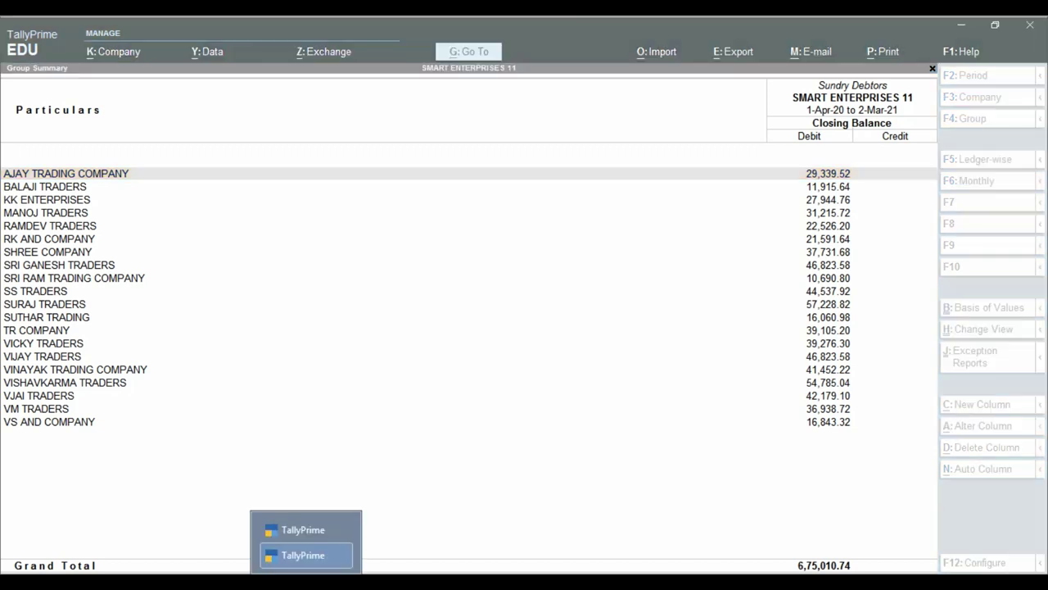
click(305, 530)
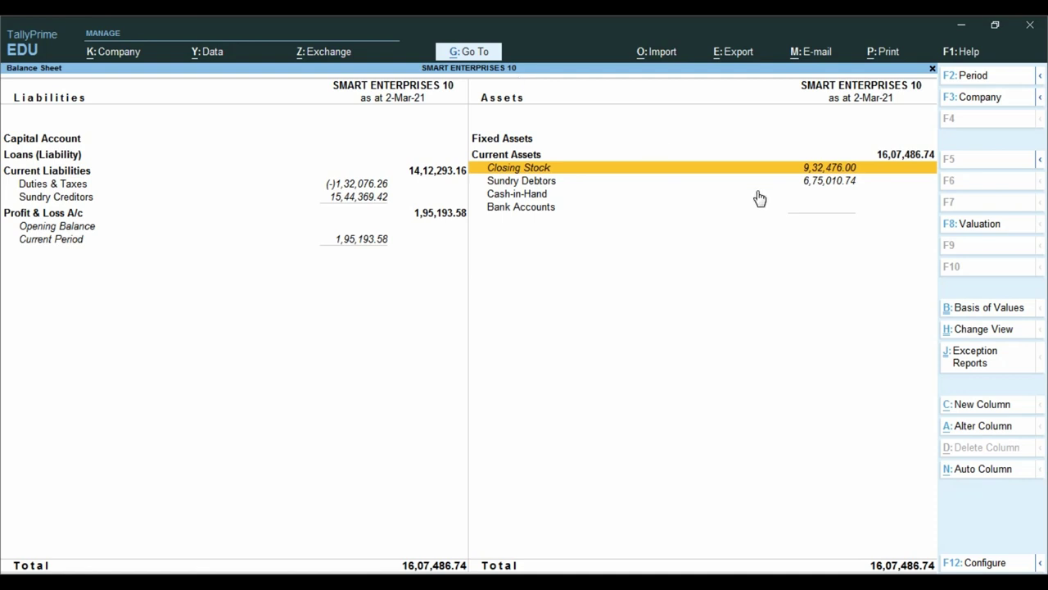
key(Down)
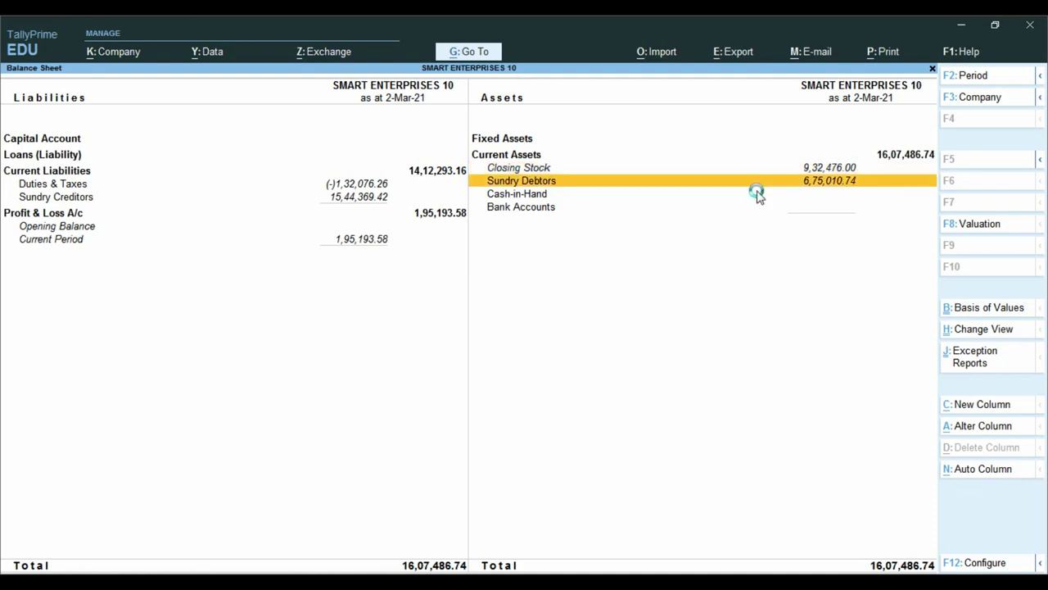
key(Return)
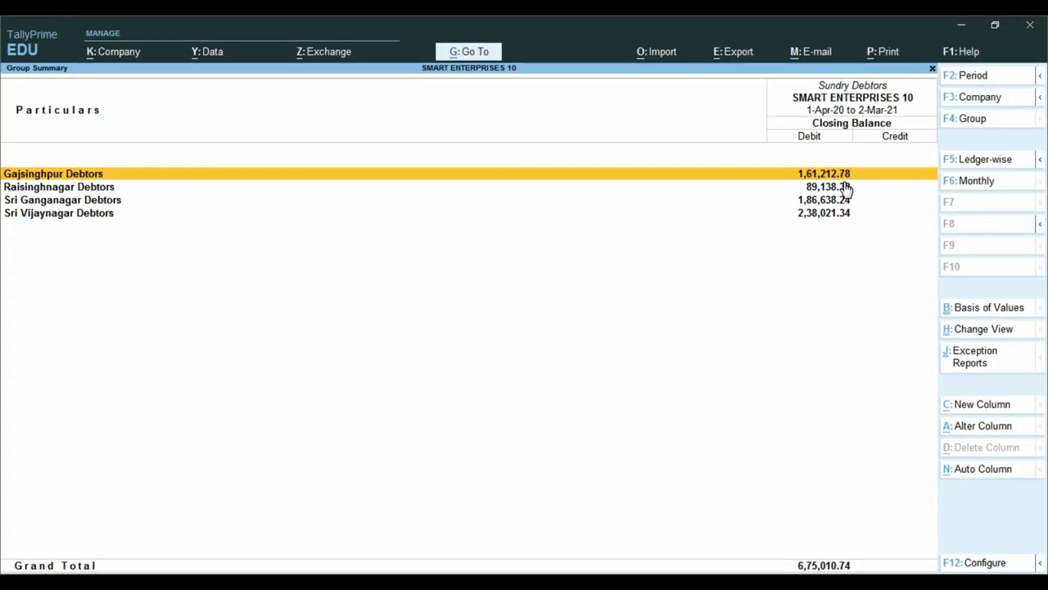
key(ctrl)
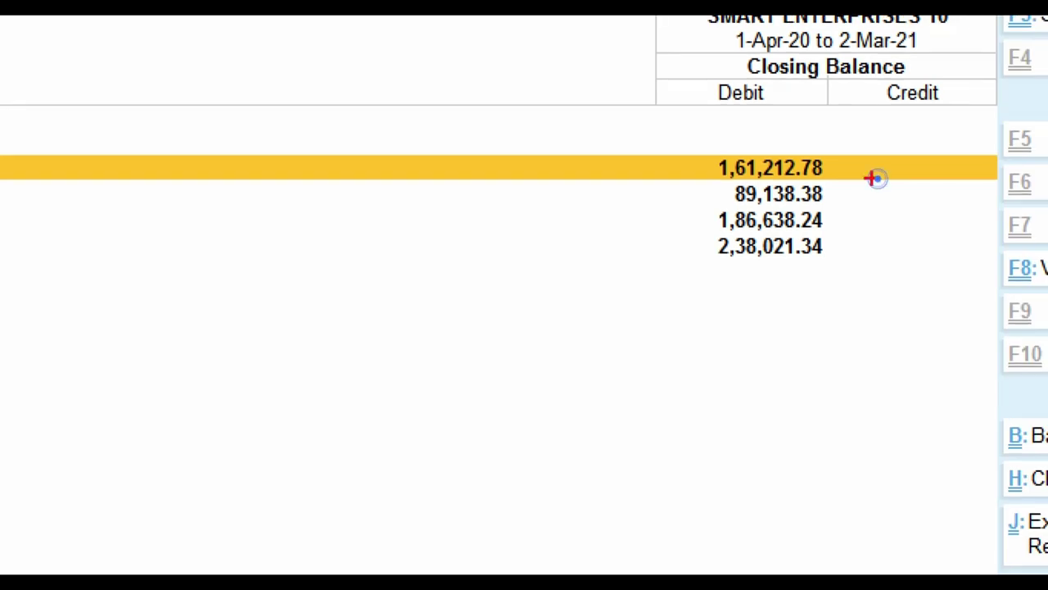
drag(665, 139, 870, 293)
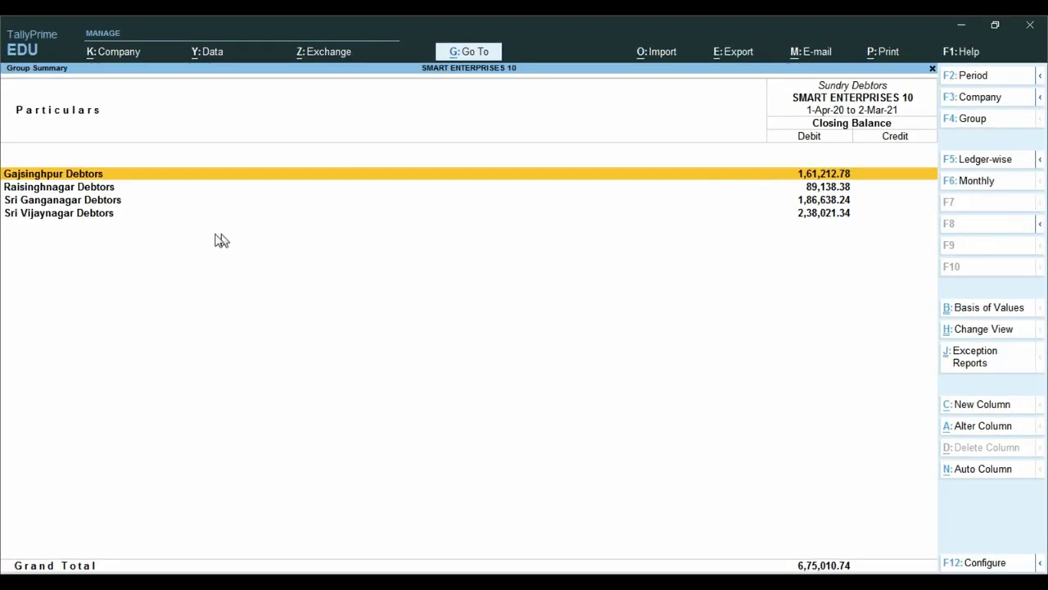
- Open the Raisinghnagar Debtors group to view the balances of its parties
click(106, 190)
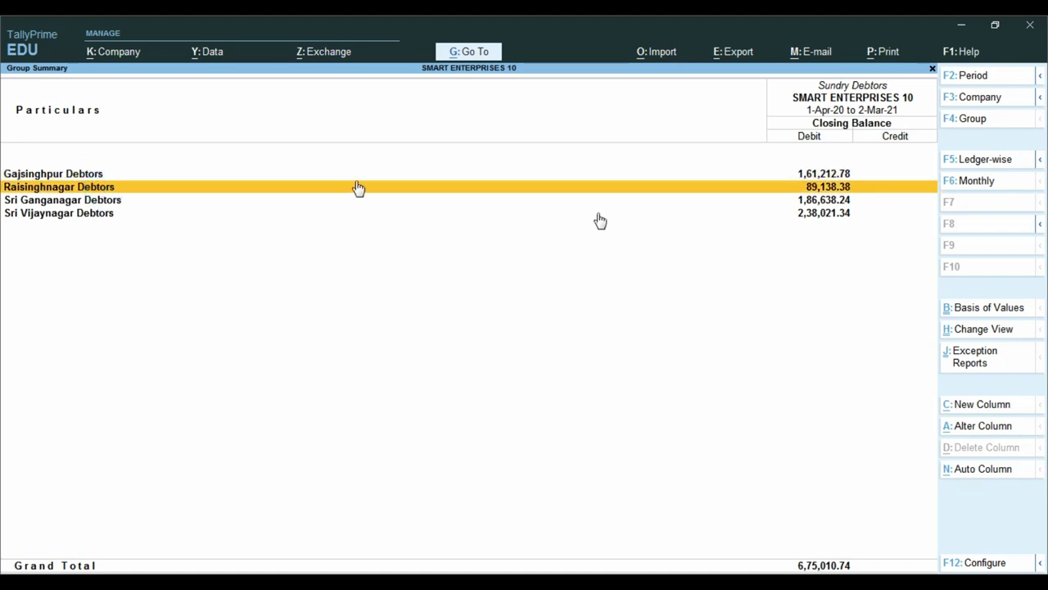
key(ctrl)
click(837, 189)
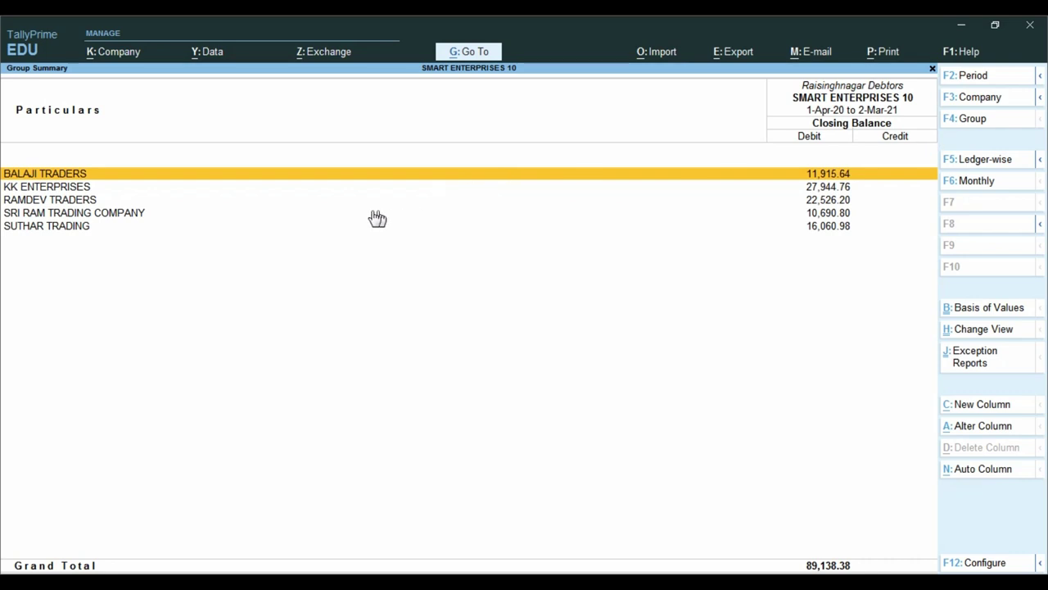
- Switch to the Excel worksheet, review the RAISINGHNAGAR parties and compare them with the Raisinghnagar Debtors group in TallyPrime
key(alt+Tab)
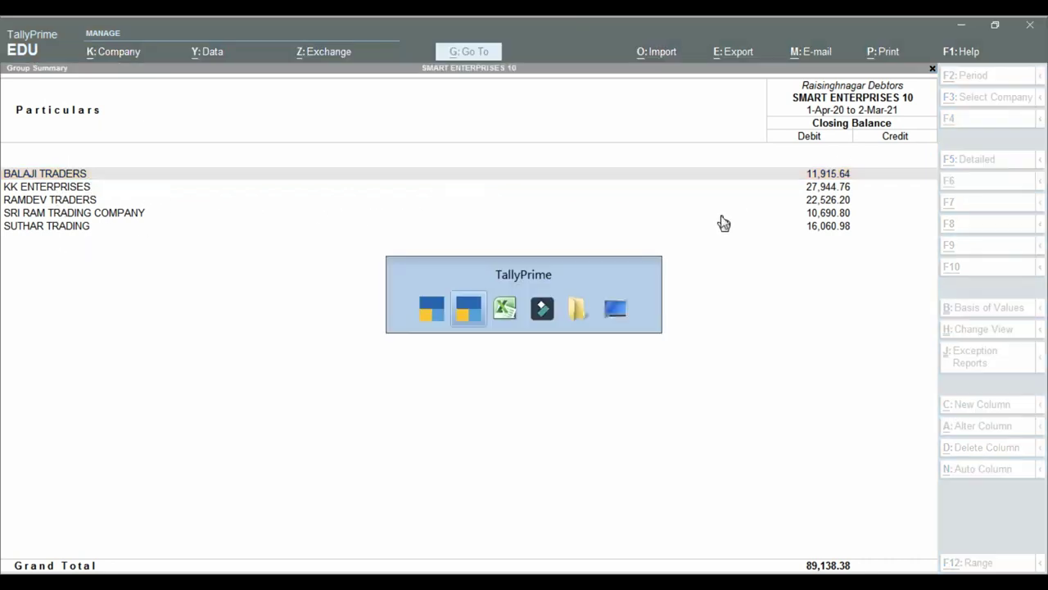
key(alt+Tab)
key(alt+Tab)
click(170, 346)
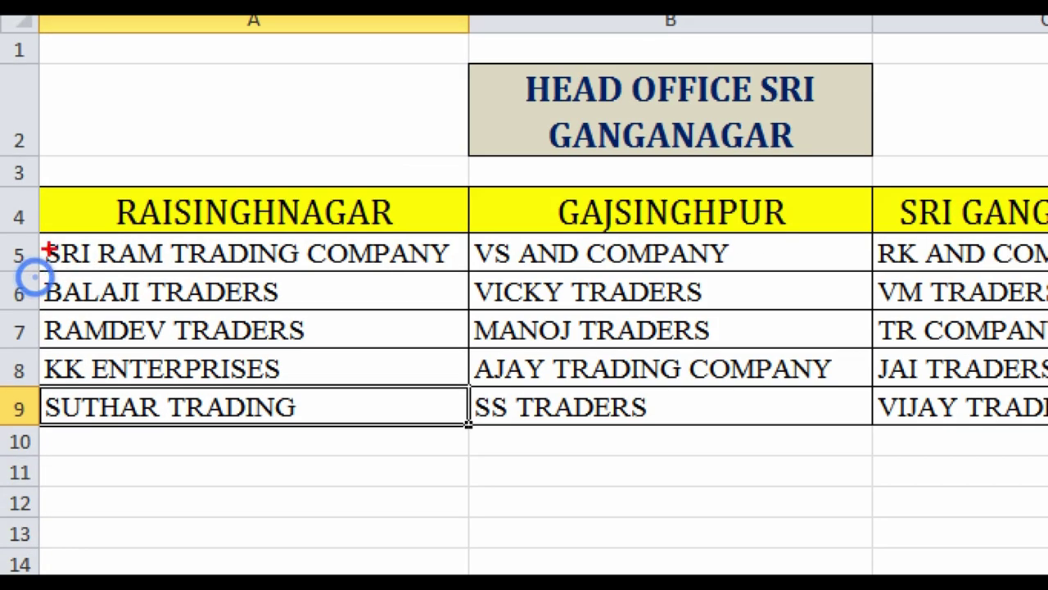
mouse_move(20, 218)
mouse_down()
mouse_move(299, 435)
mouse_move(475, 450)
mouse_move(473, 426)
mouse_up()
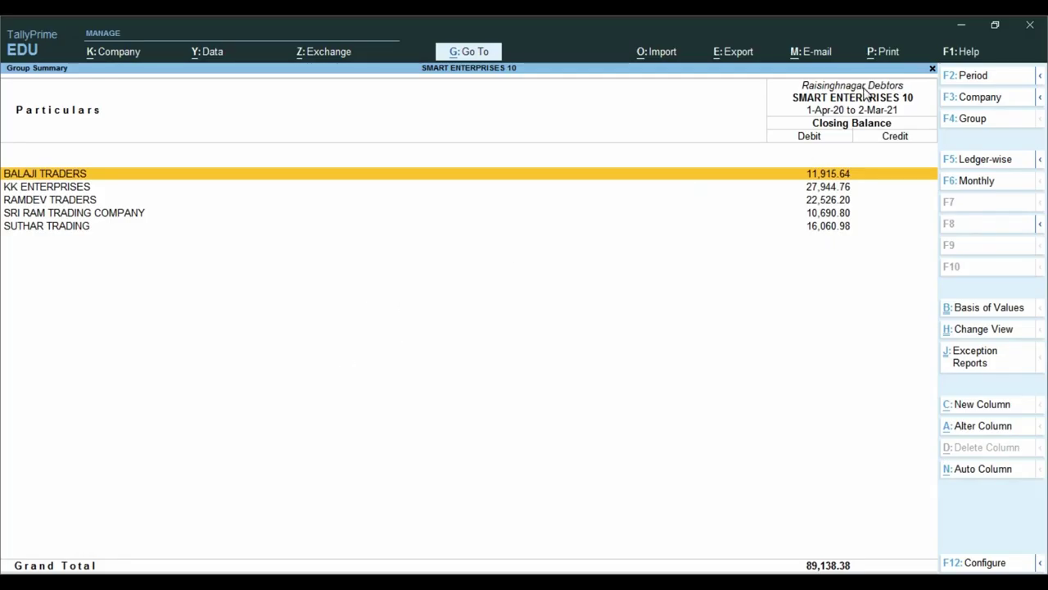
key(ctrl)
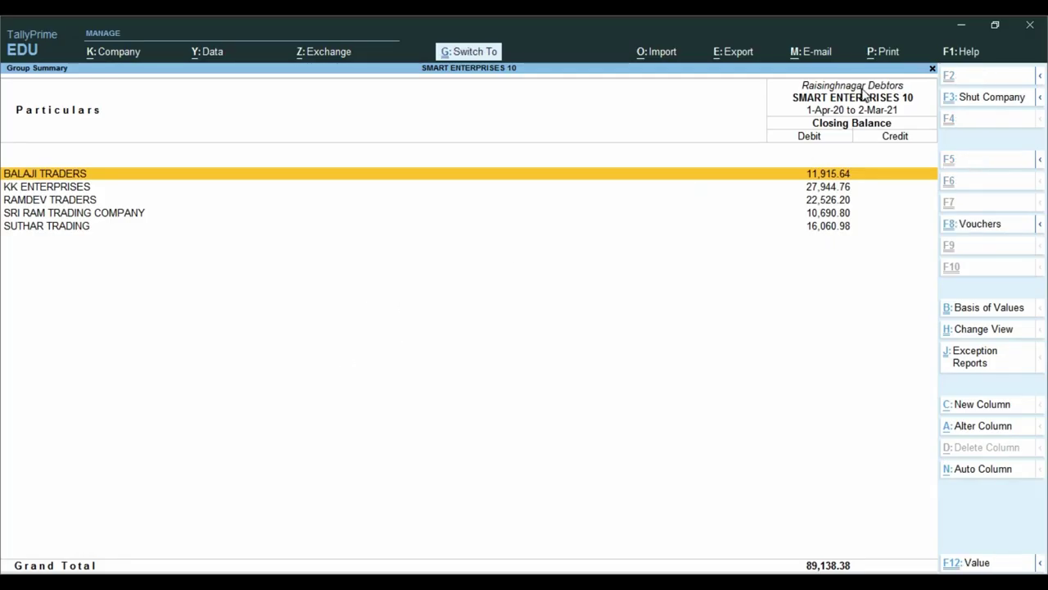
drag(778, 75, 915, 90)
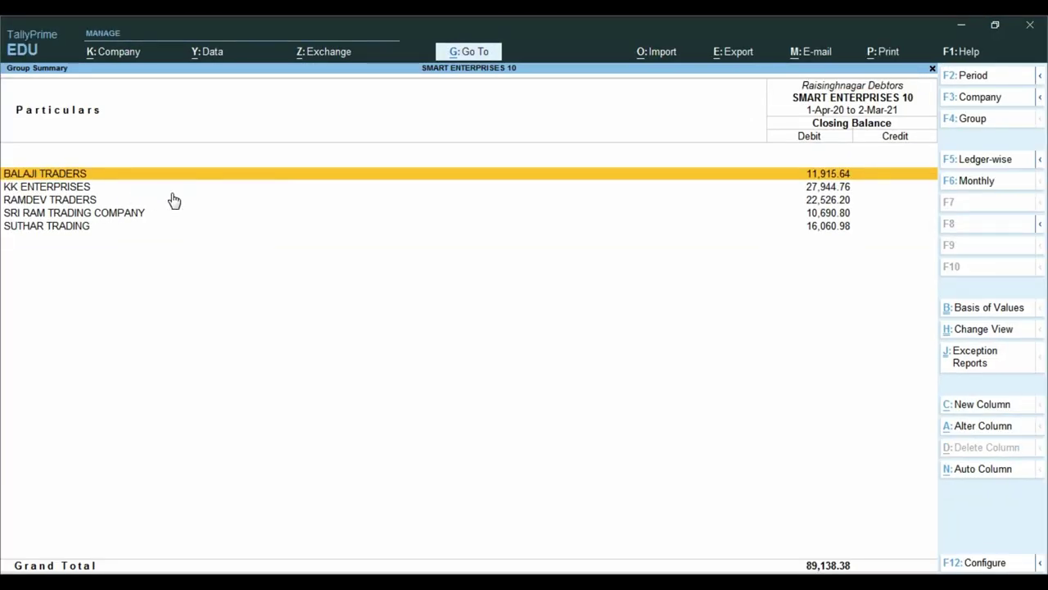
- Leave Raisinghnagar Debtors, view the parties in the Sri Ganganagar Debtors group and return to the Sundry Debtors summary
key(Escape)
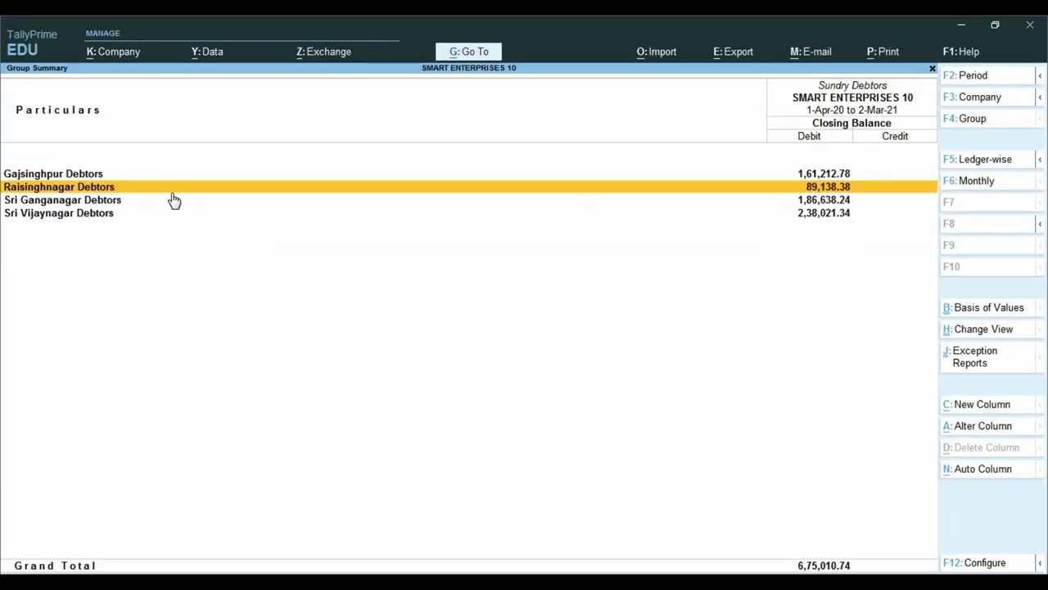
key(Return)
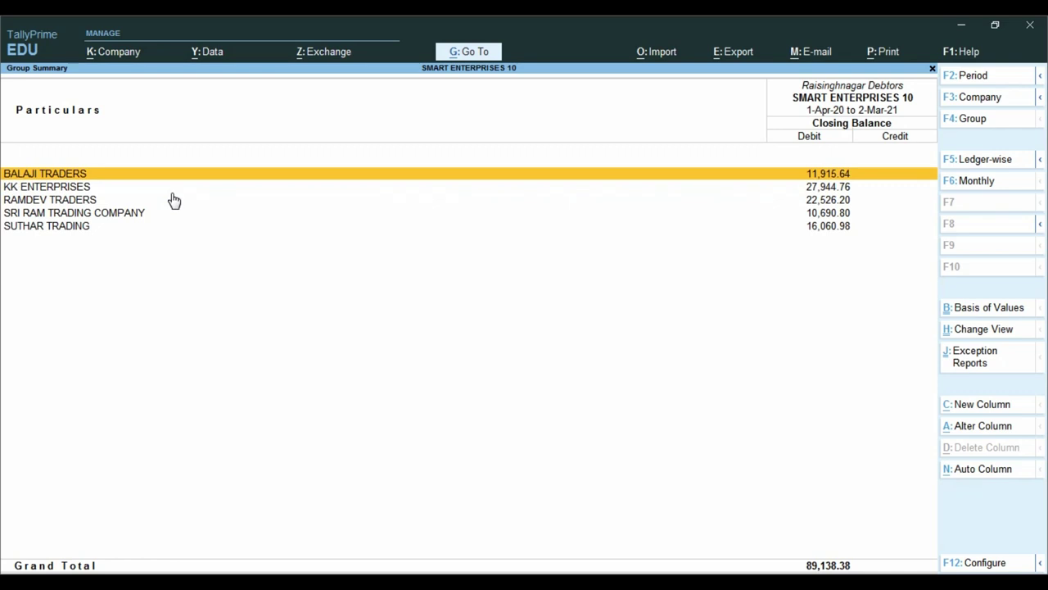
key(Escape)
key(Up)
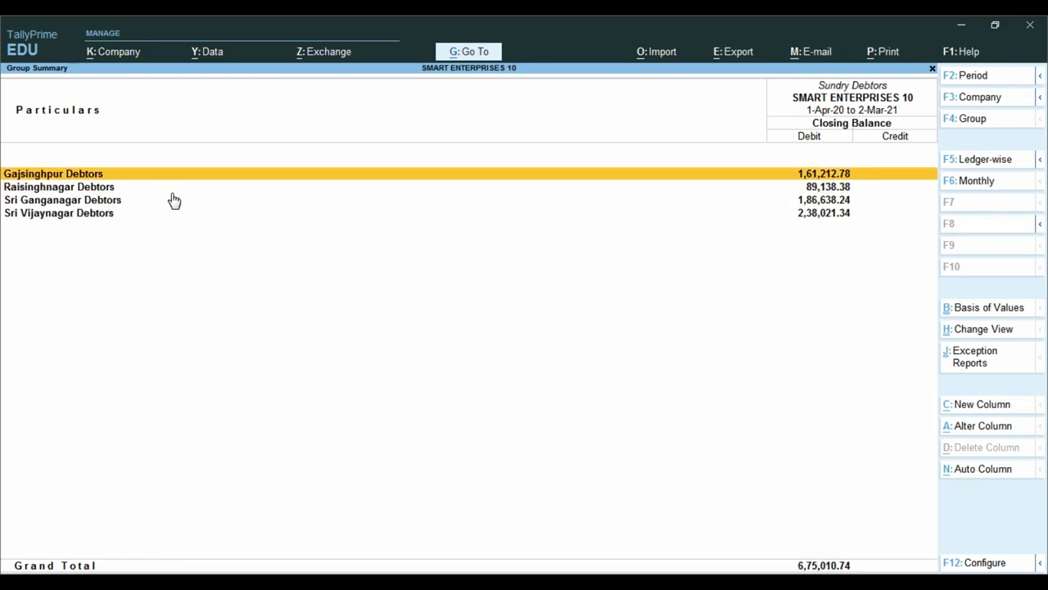
key(Down)
key(Down)
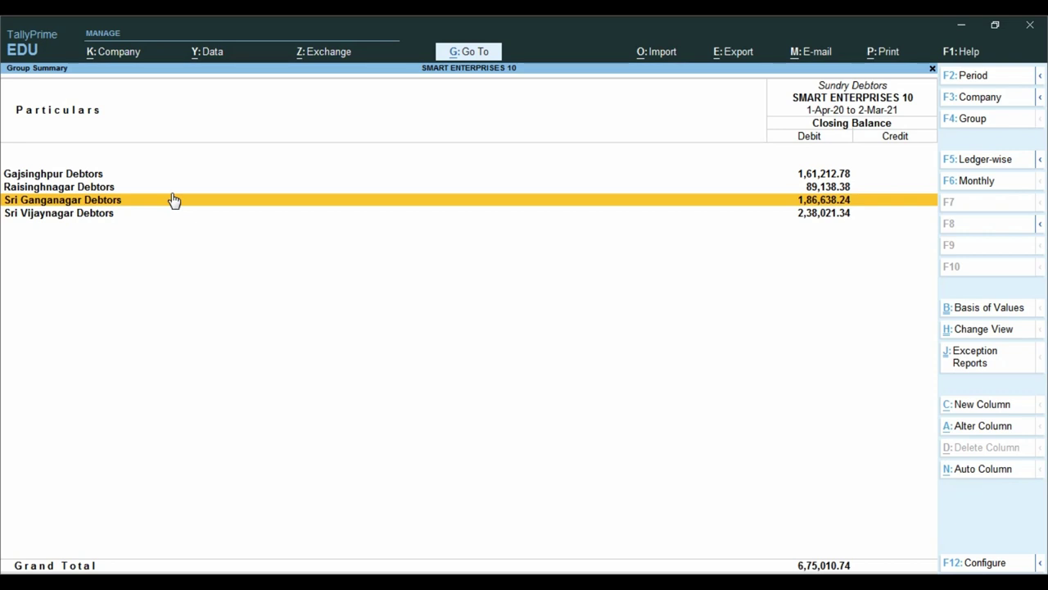
key(Return)
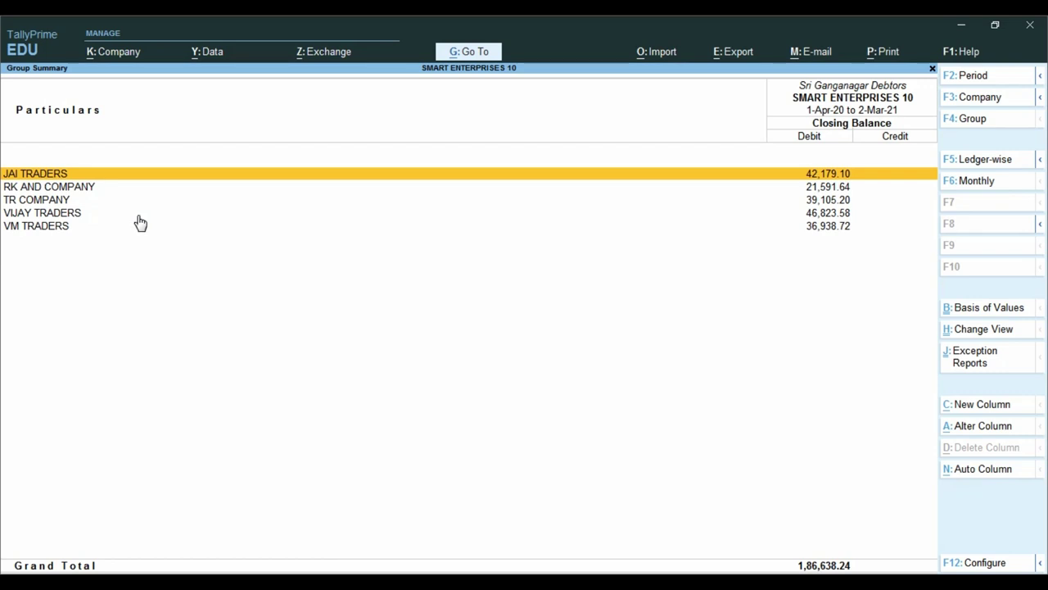
key(Escape)
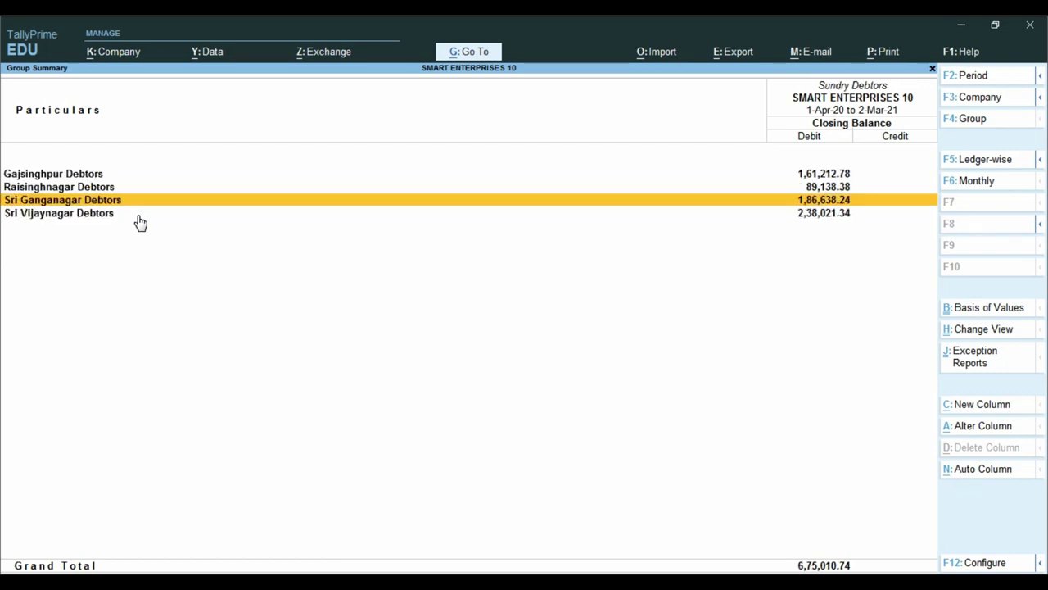
- View the parties in the Sri Vijaynagar Debtors group, and examine that group's closing balance in the Sundry Debtors summary
click(138, 216)
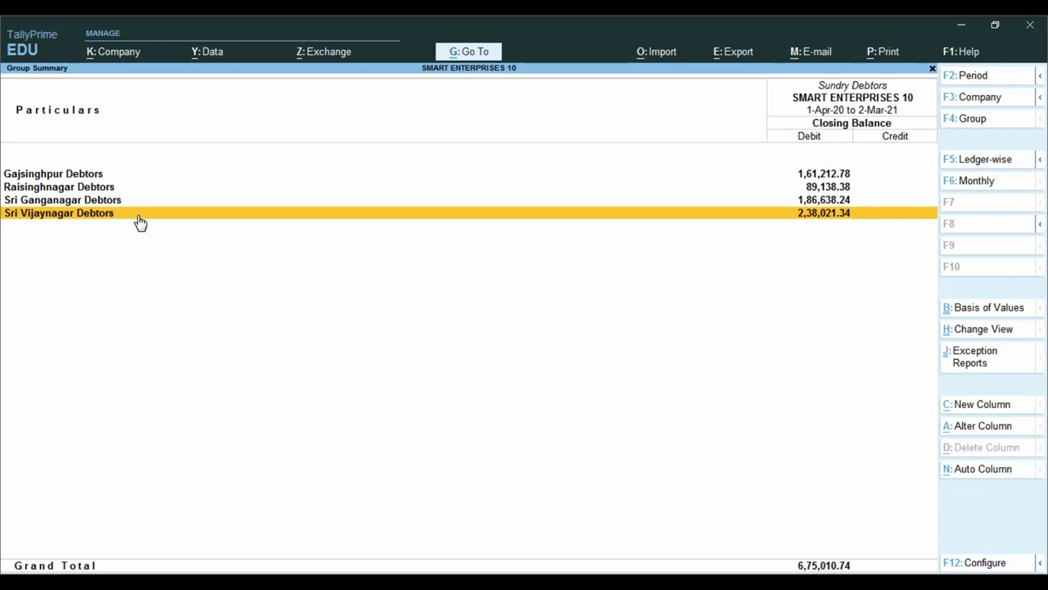
click(140, 214)
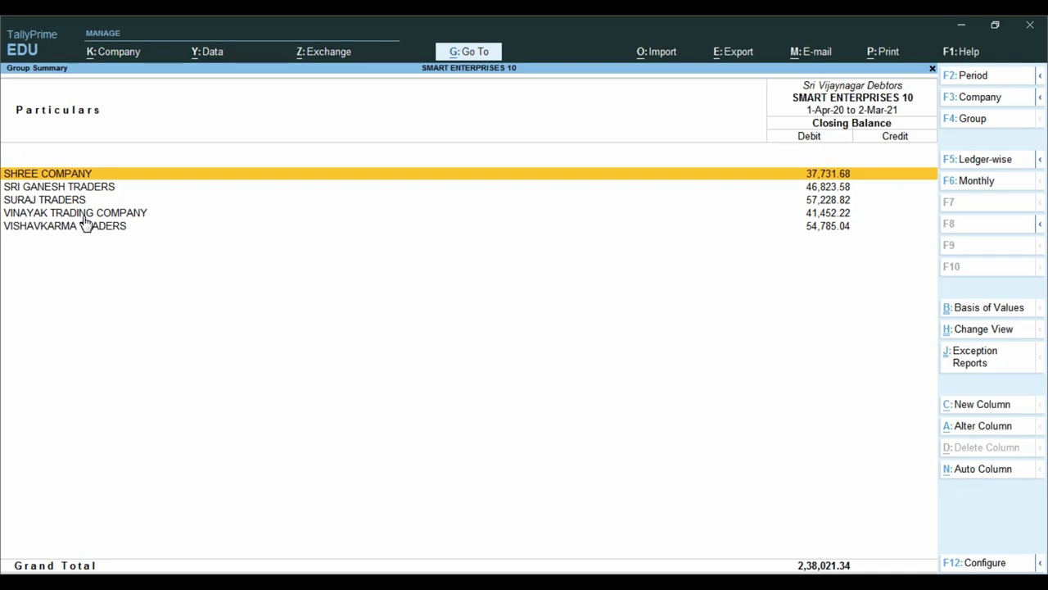
key(Escape)
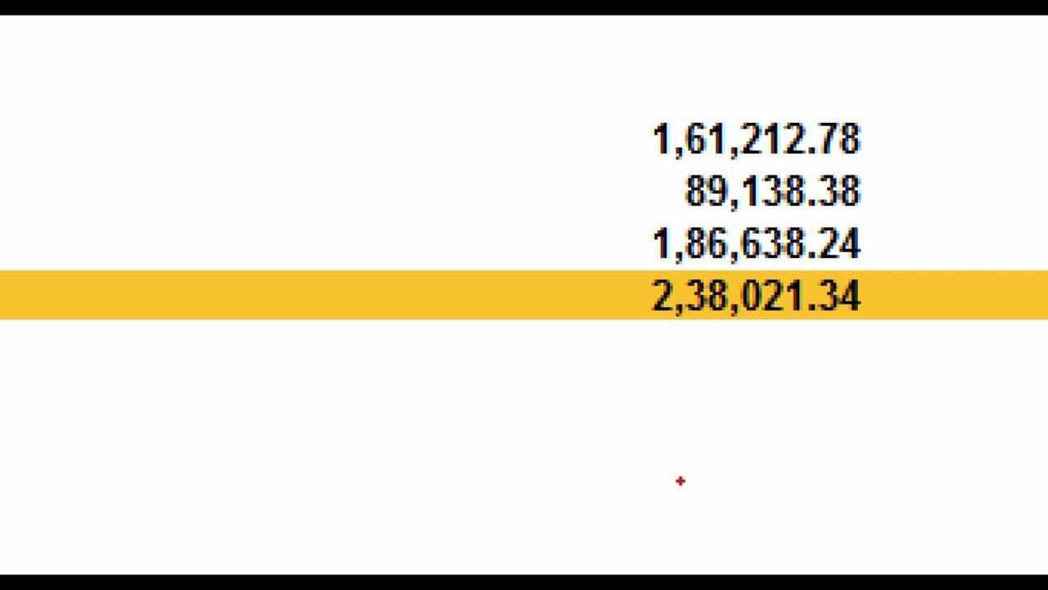
drag(583, 248, 975, 366)
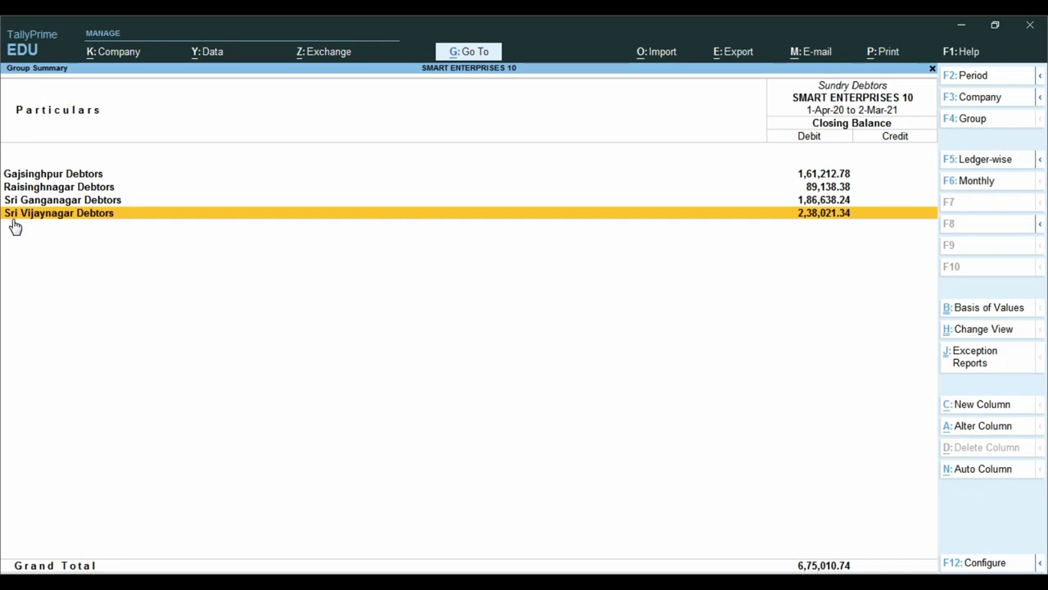
- Reopen the Sri Vijaynagar Debtors group to recheck its parties, and go back to the Balance Sheet
click(14, 219)
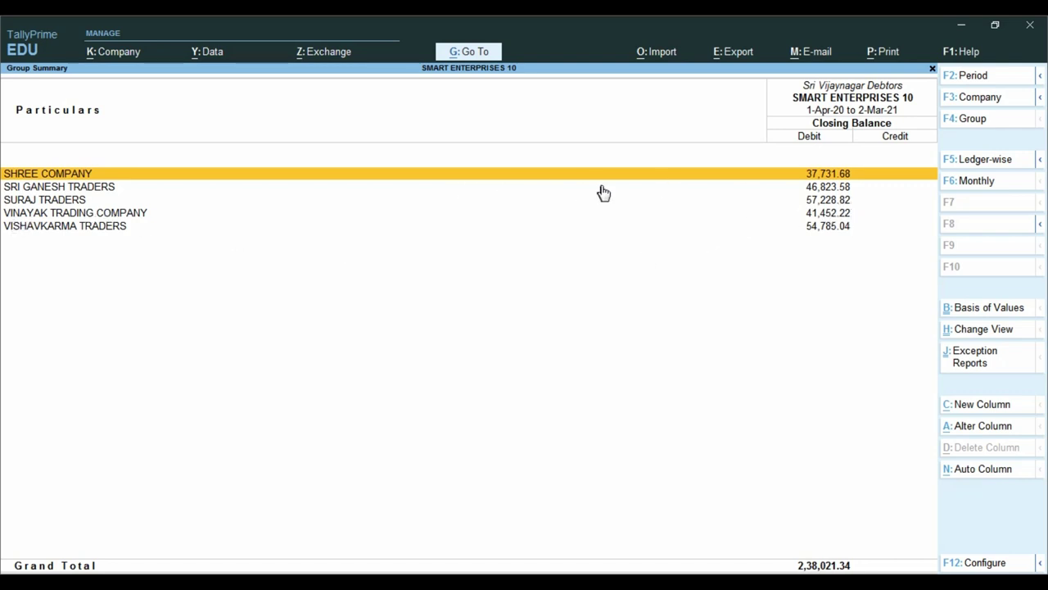
key(Escape)
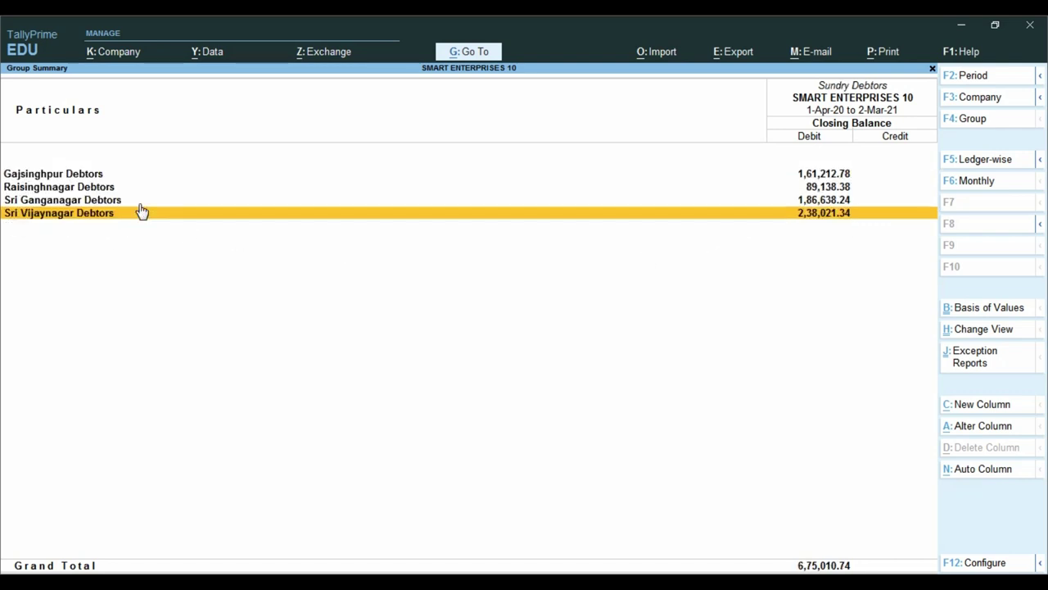
key(Escape)
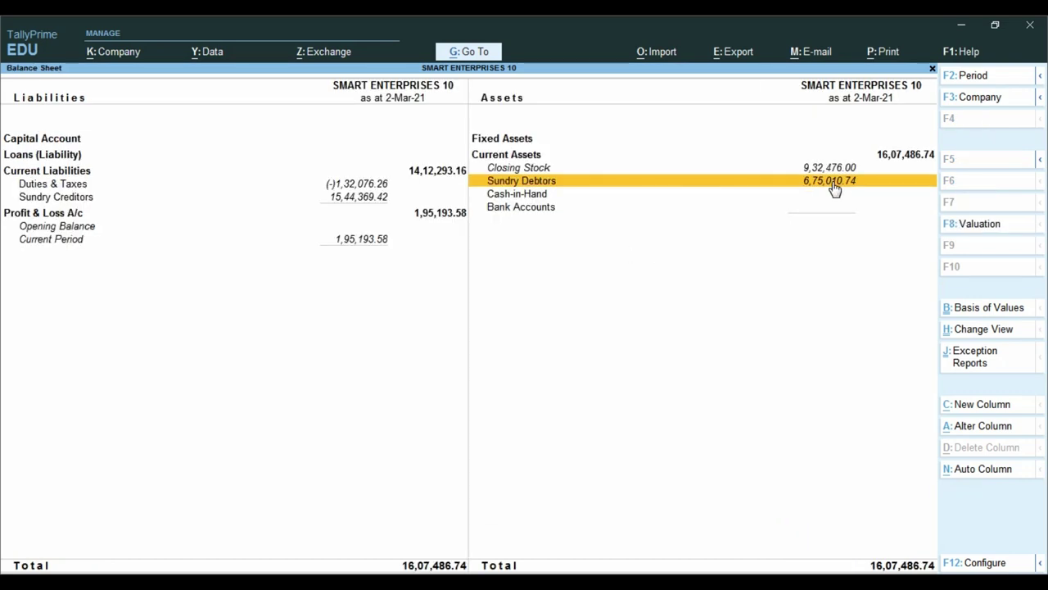
- Switch to the SMART ENTERPRISES 11 company window, check Sundry Debtors in its Balance Sheet, and examine the ungrouped party list and grand total
click(344, 572)
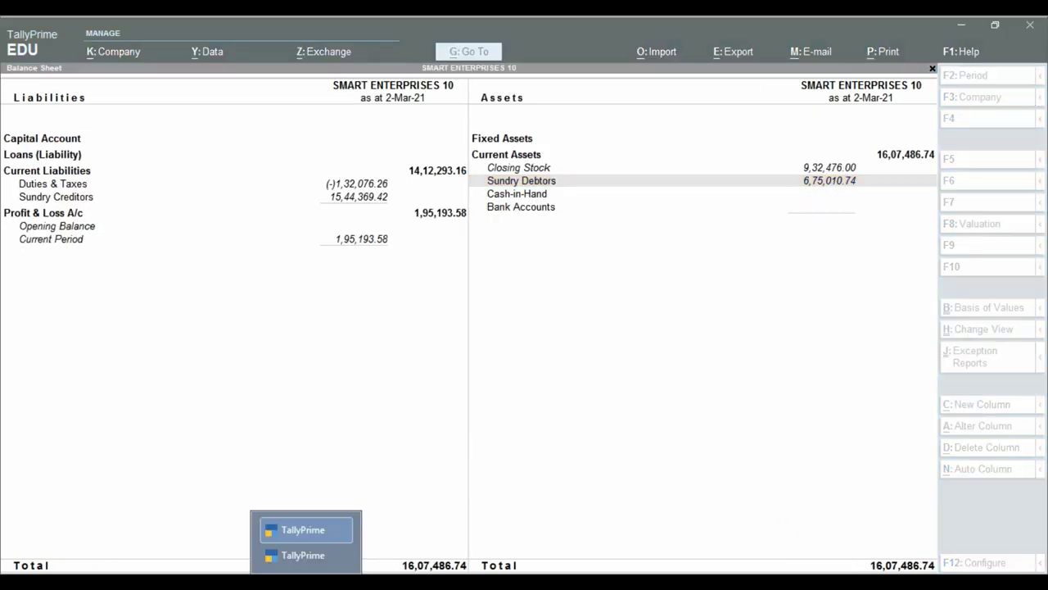
click(300, 555)
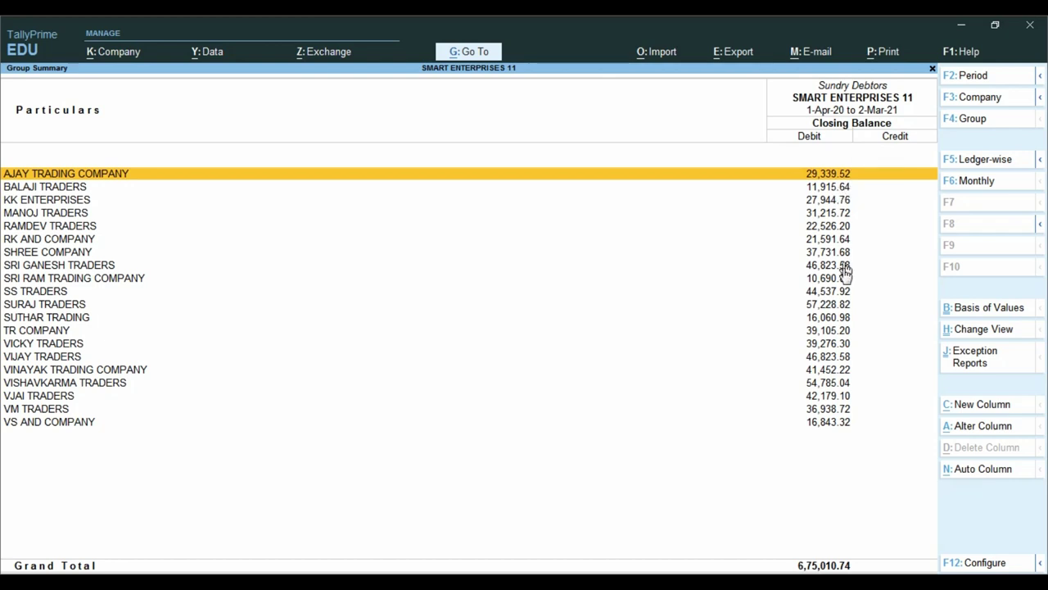
key(Escape)
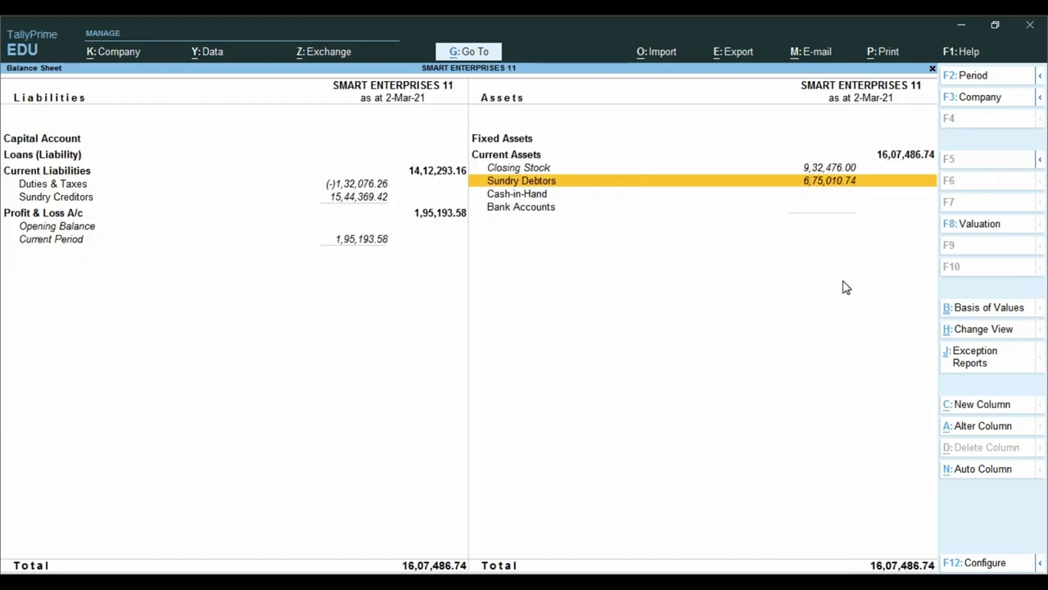
key(Return)
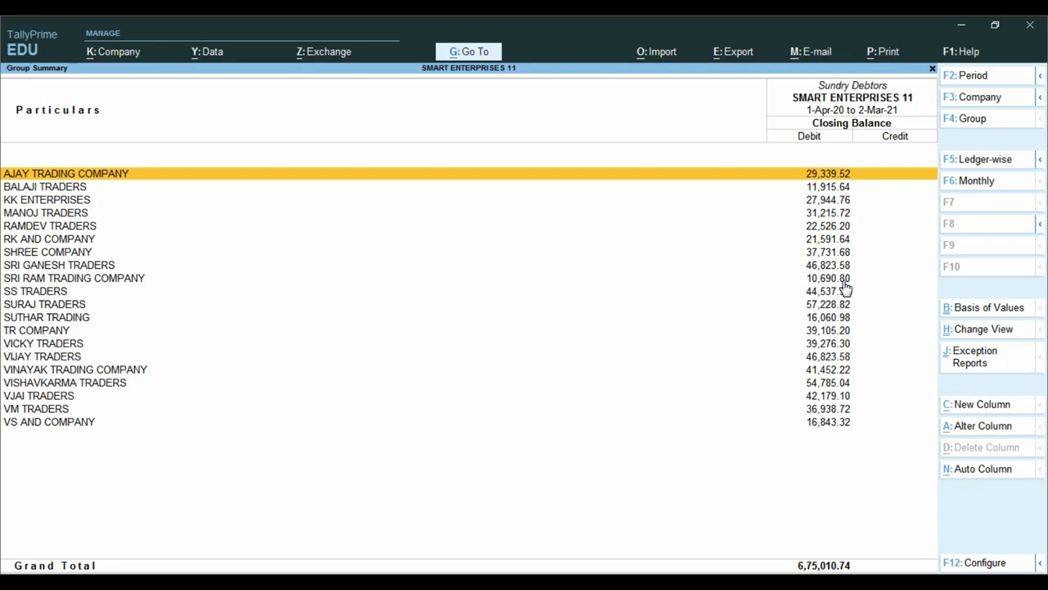
key(ctrl)
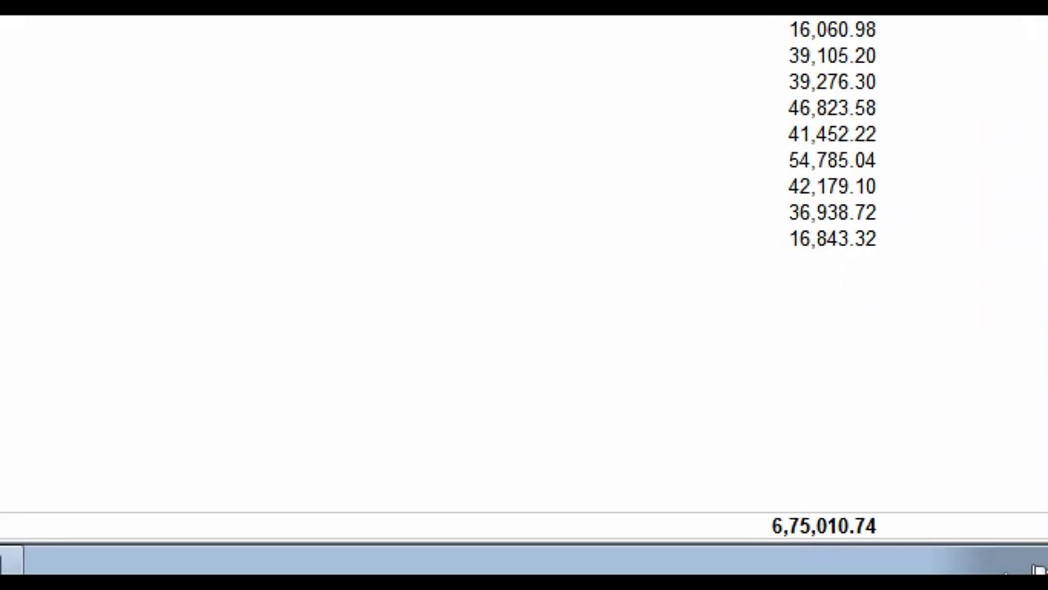
drag(730, 489, 938, 562)
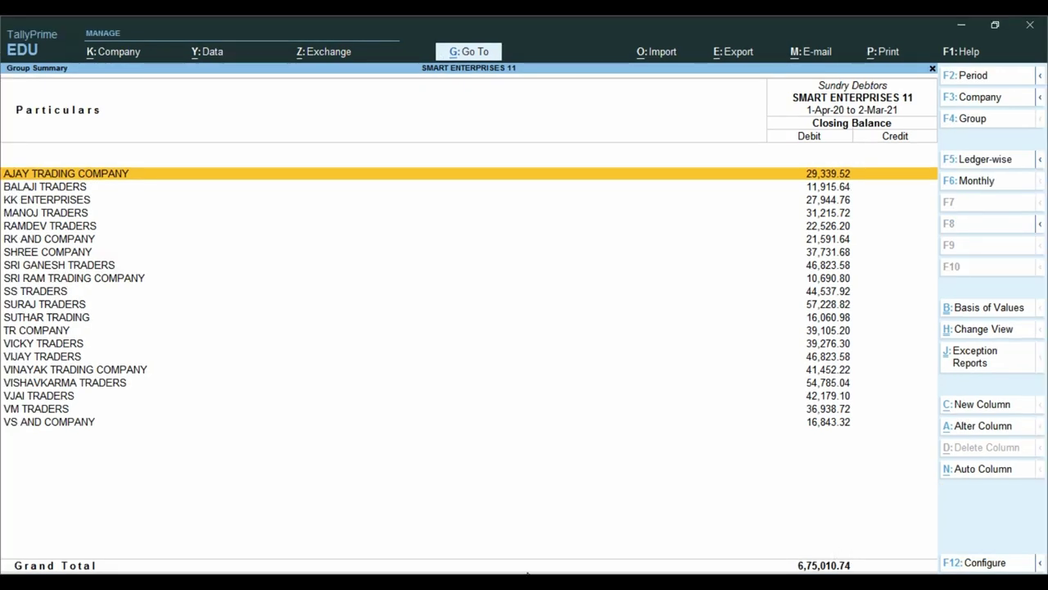
- Return to the SMART ENTERPRISES 10 company window and open its Sundry Debtors summary from the Balance Sheet to view the city-wise groups
click(305, 580)
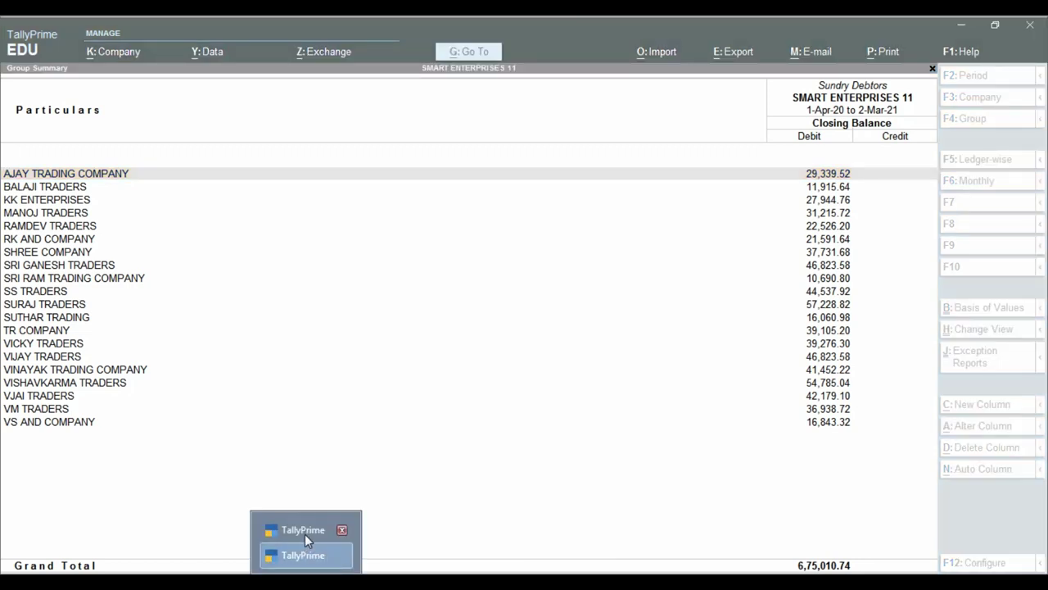
click(303, 531)
key(Return)
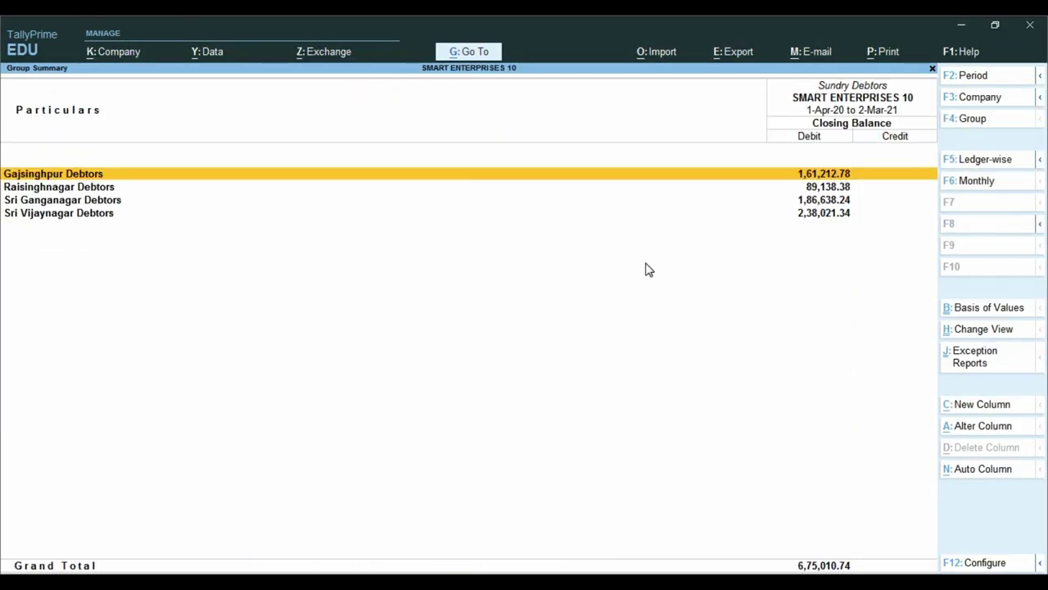